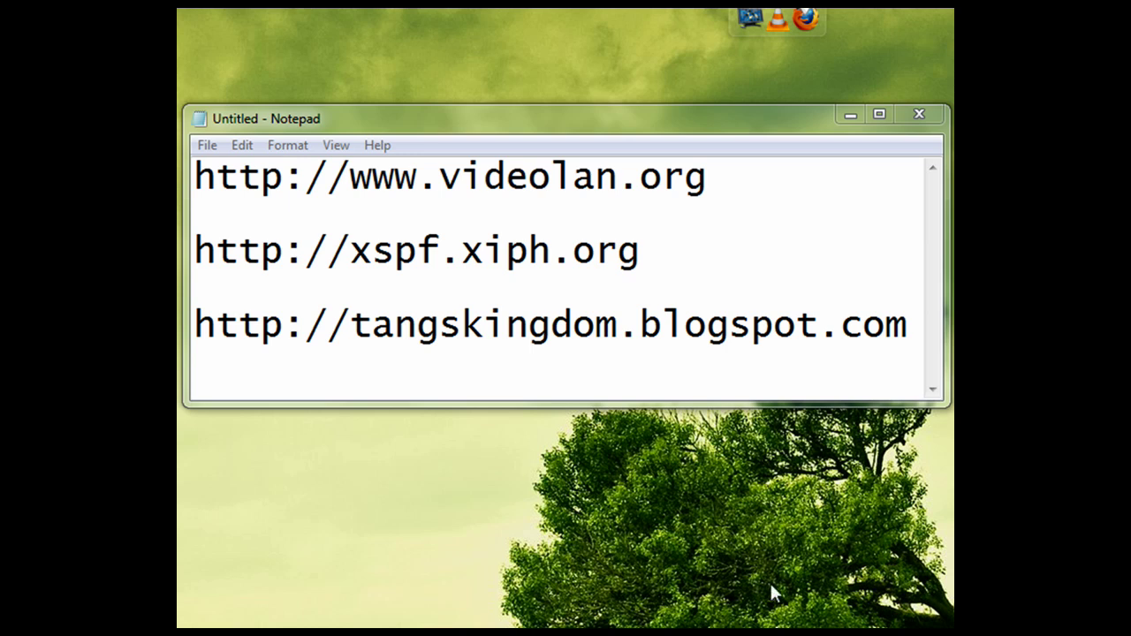
Step: Highlight the videolan.org, xspf.xiph.org and blog addresses in the notes and browser
{"action": "left_click_drag", "start_coordinate": [742, 177], "coordinate": [195, 177]}
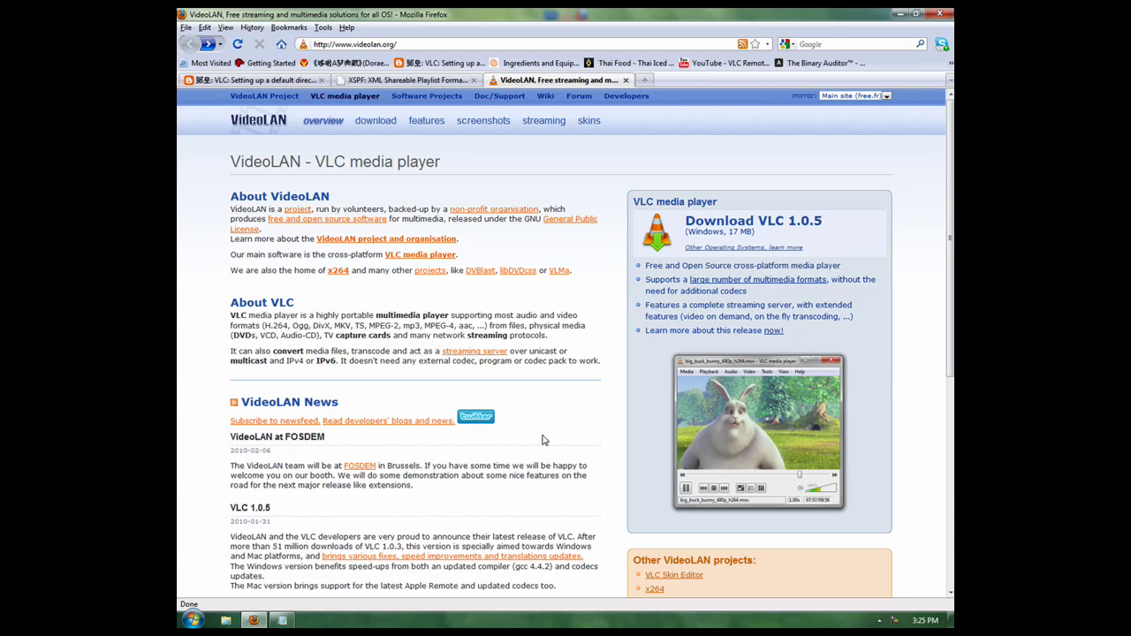
{"action": "left_click", "coordinate": [900, 13]}
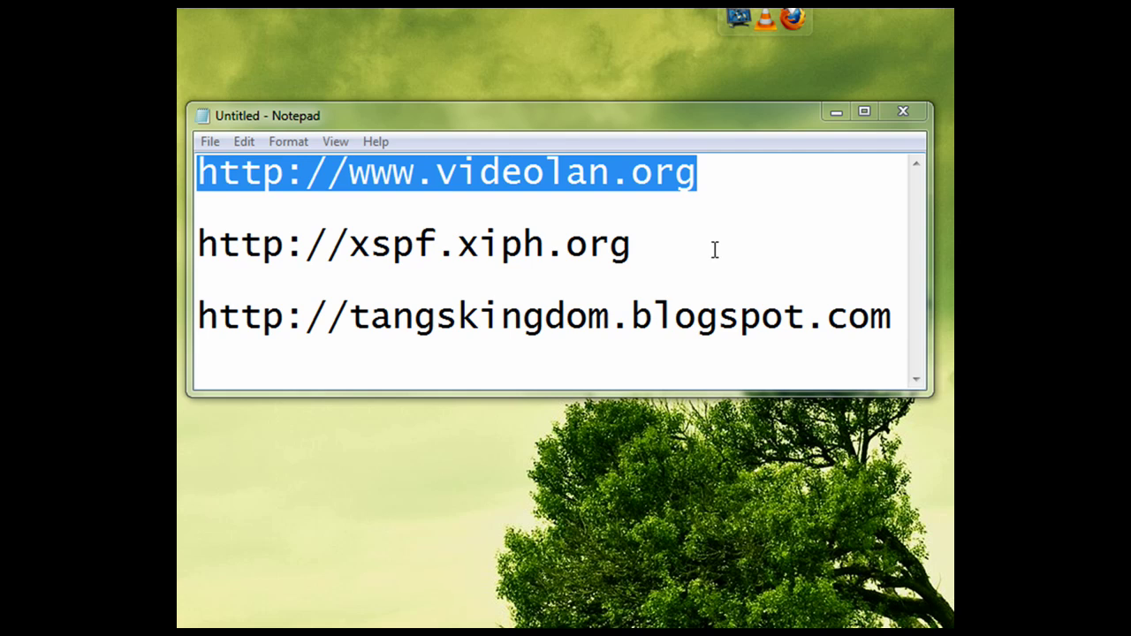
{"action": "left_click_drag", "start_coordinate": [715, 250], "coordinate": [189, 245]}
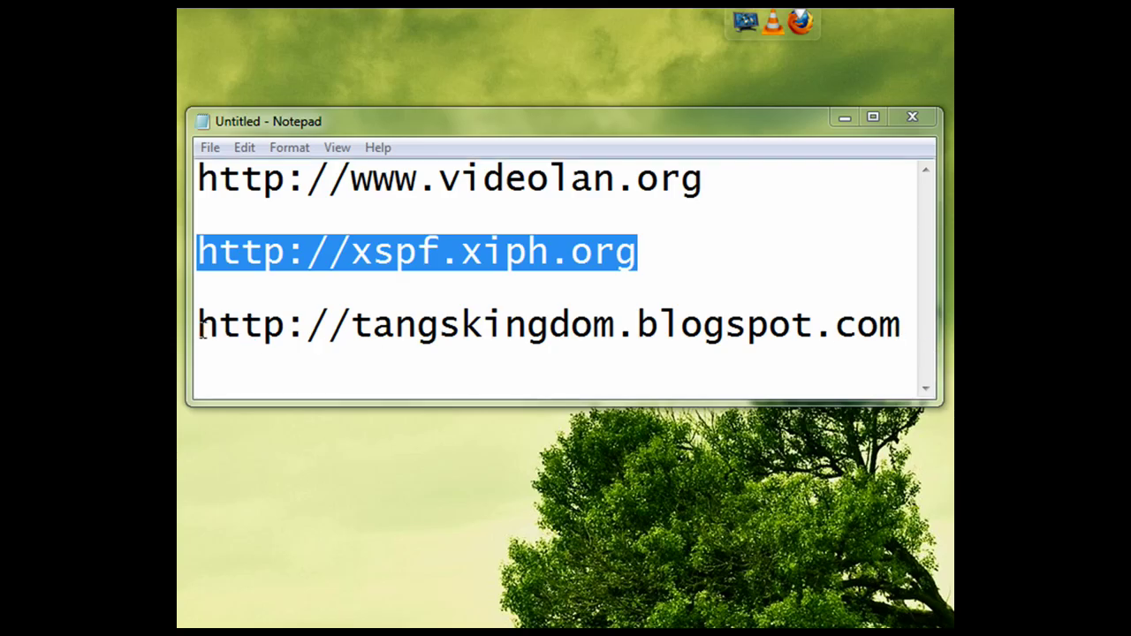
{"action": "left_click_drag", "start_coordinate": [198, 326], "coordinate": [917, 316]}
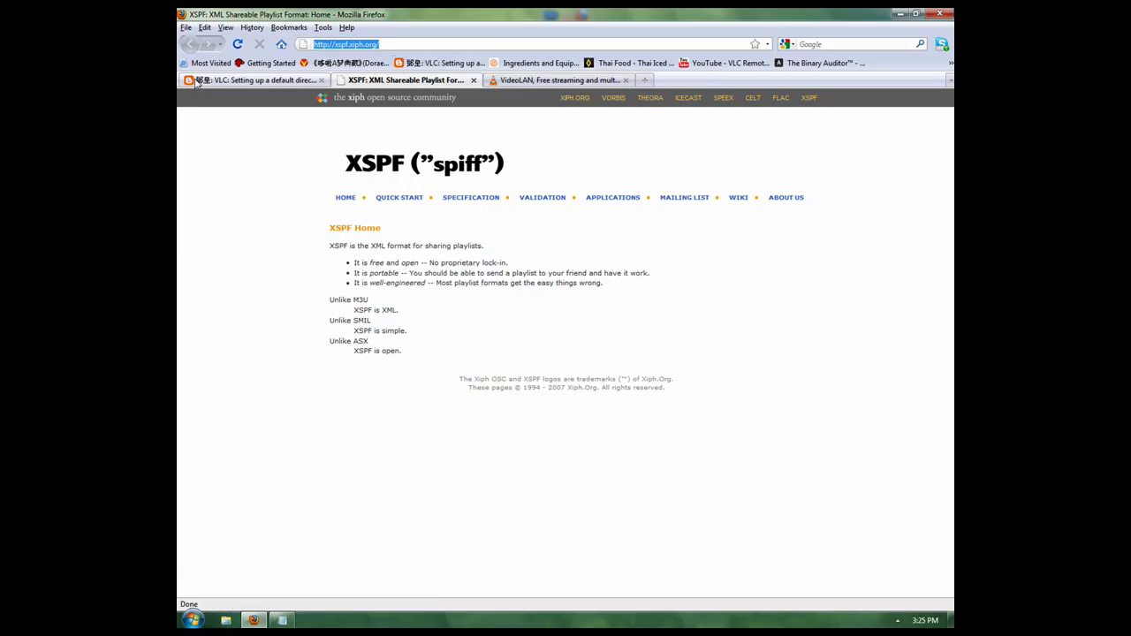
Step: Select the whole XML playlist code block in the blog post on VLC default directories
{"action": "left_click", "coordinate": [256, 79]}
{"action": "scroll", "coordinate": [442, 327], "scroll_direction": "down", "scroll_amount": 3}
{"action": "left_click_drag", "start_coordinate": [374, 386], "coordinate": [522, 476]}
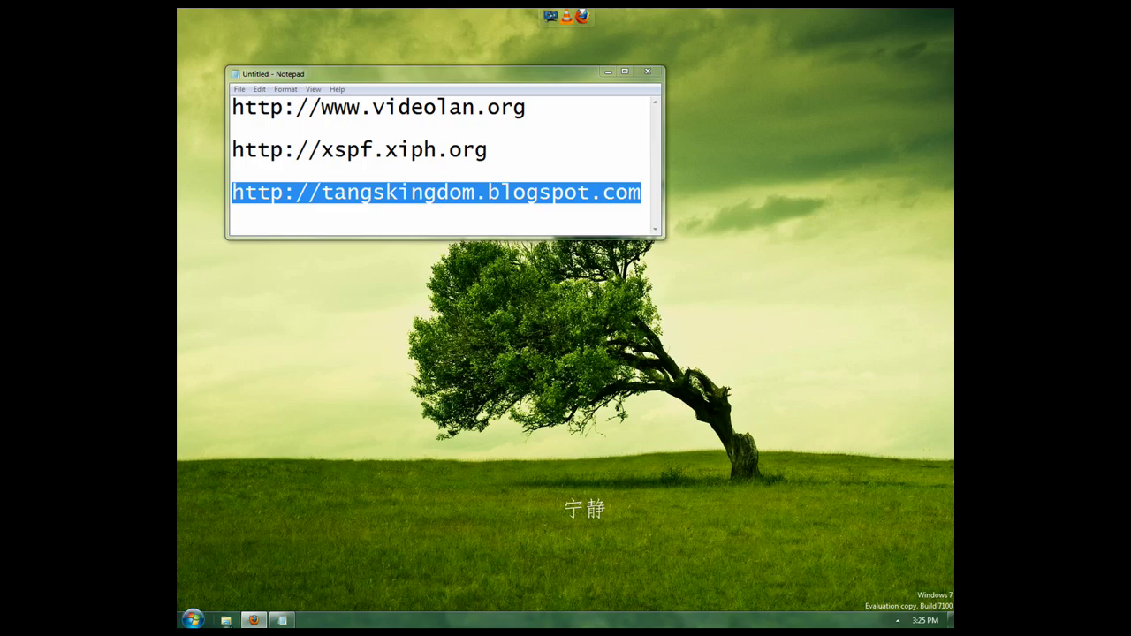
Step: Uncheck 'Hide extensions for known file types' in Explorer's Folder Options and save
{"action": "left_click", "coordinate": [227, 620]}
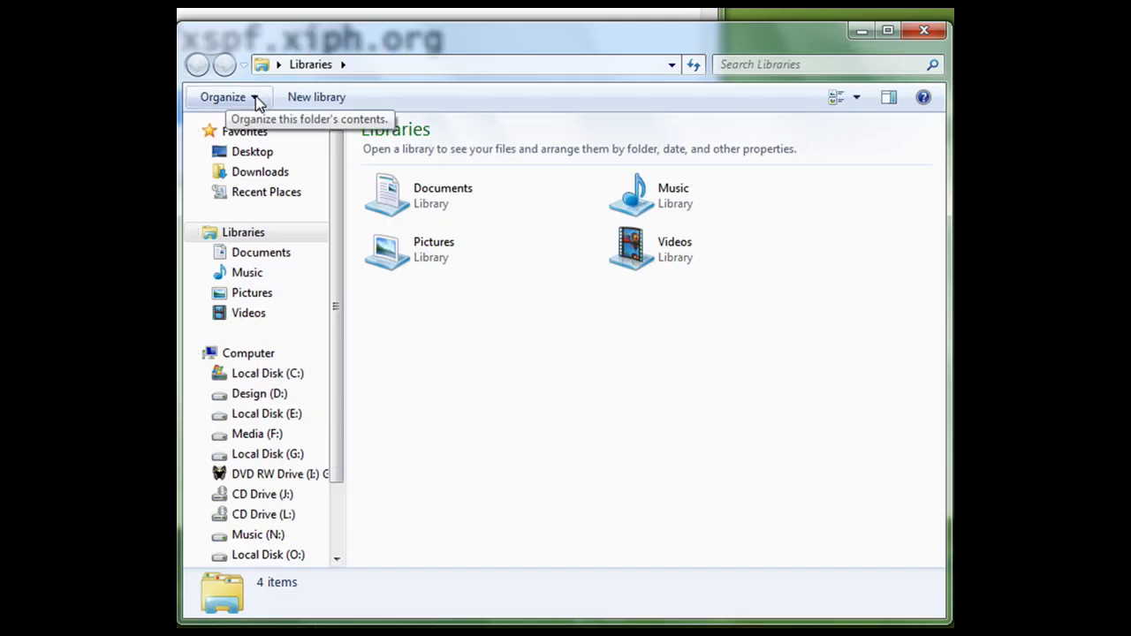
{"action": "left_click", "coordinate": [255, 99]}
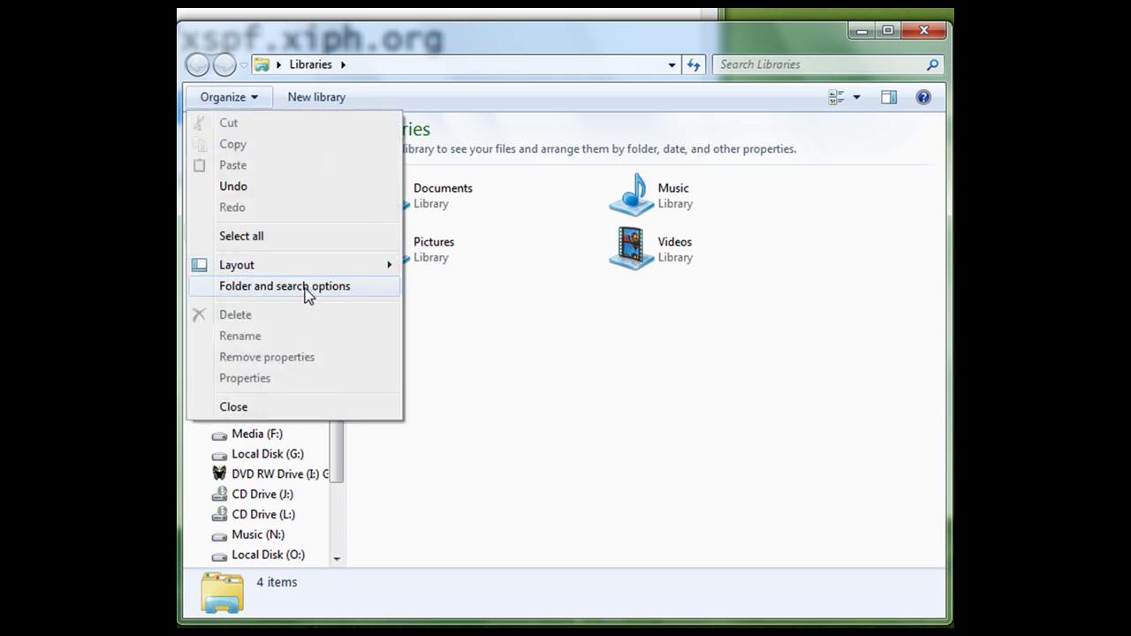
{"action": "left_click", "coordinate": [308, 291]}
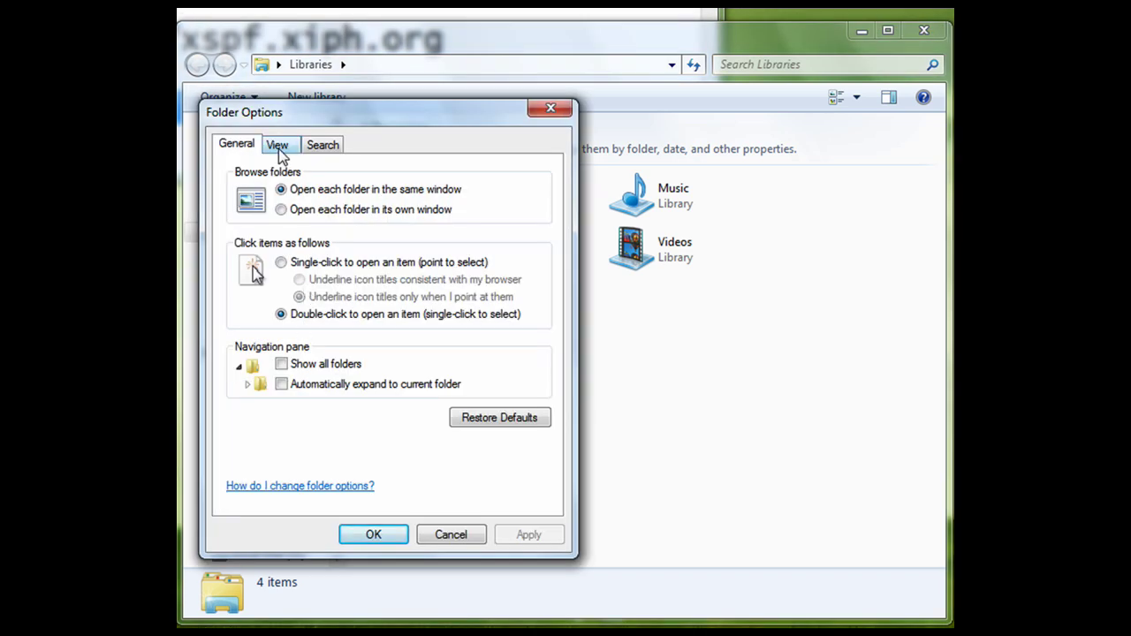
{"action": "left_click", "coordinate": [278, 147]}
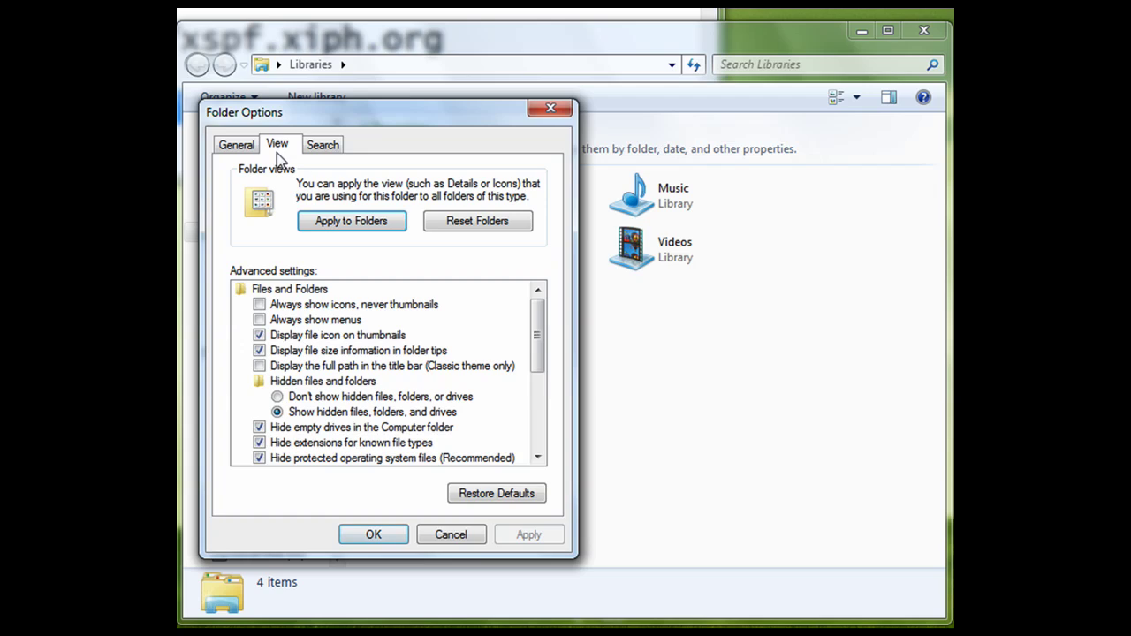
{"action": "left_click", "coordinate": [318, 444]}
{"action": "left_click", "coordinate": [373, 537]}
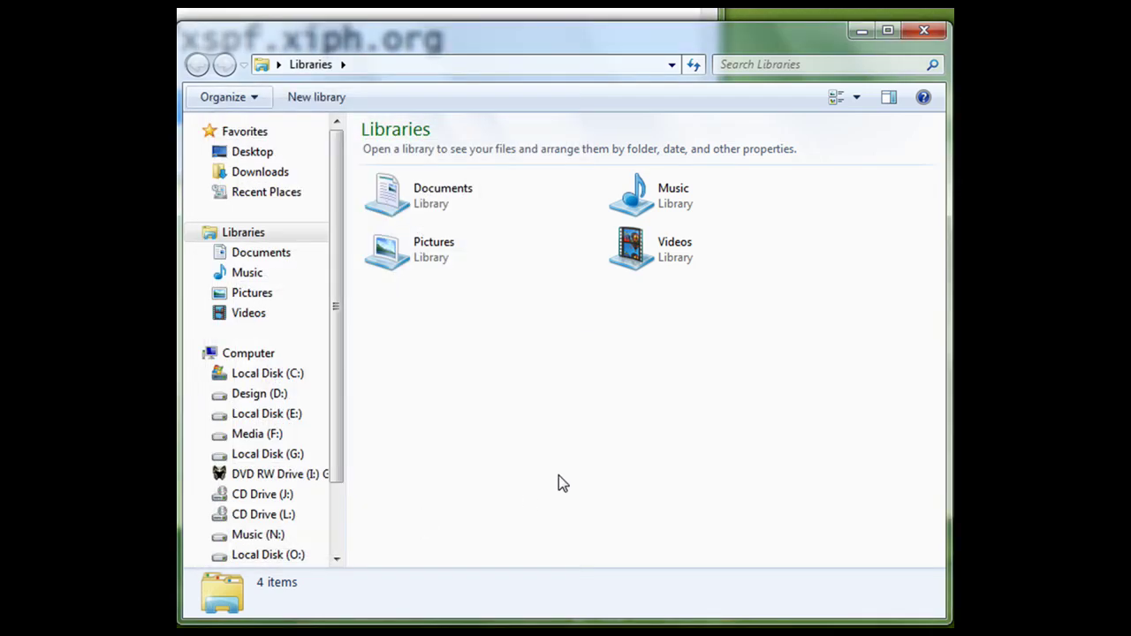
Step: Add a new text document in Local Disk (C:) and name it playlis.txt
{"action": "left_click", "coordinate": [299, 377]}
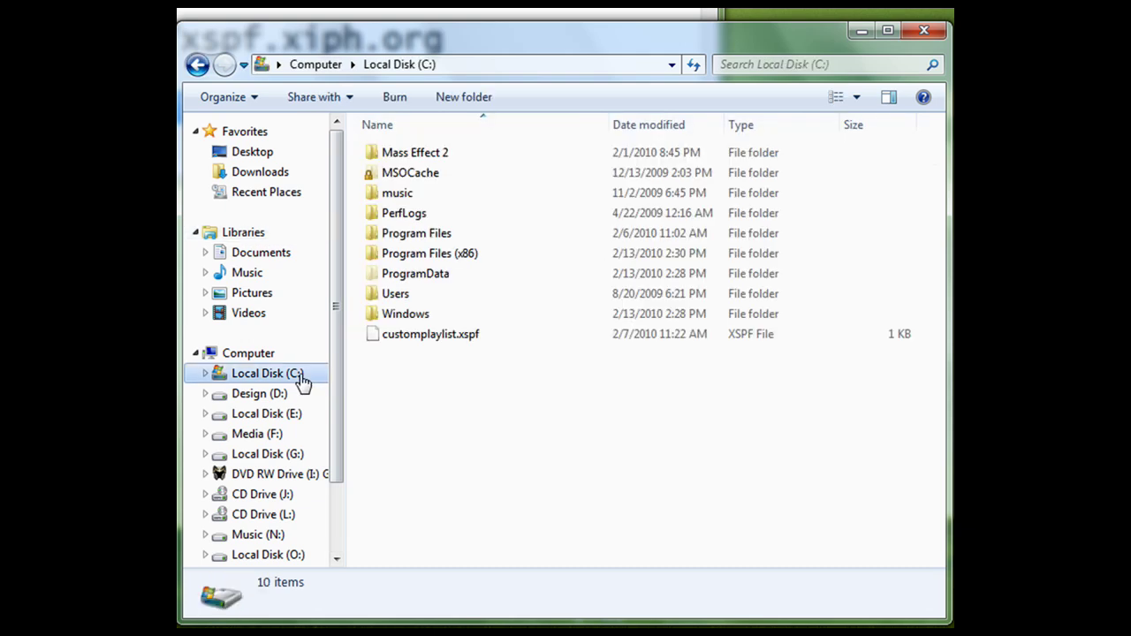
{"action": "right_click", "coordinate": [434, 397]}
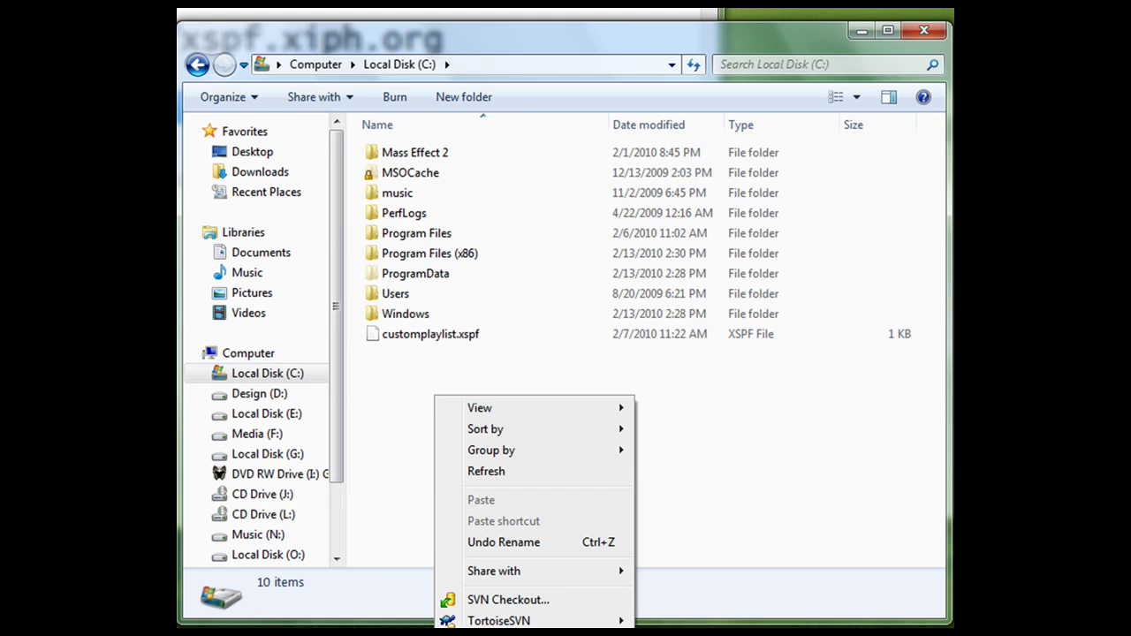
{"action": "mouse_move", "coordinate": [495, 632]}
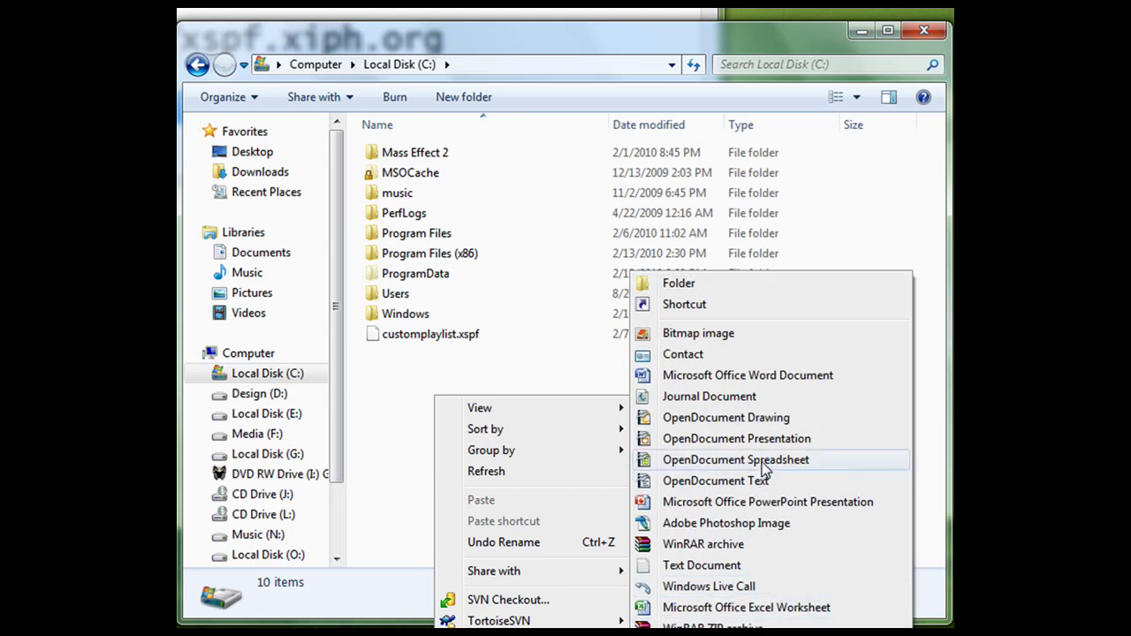
{"action": "left_click", "coordinate": [729, 570]}
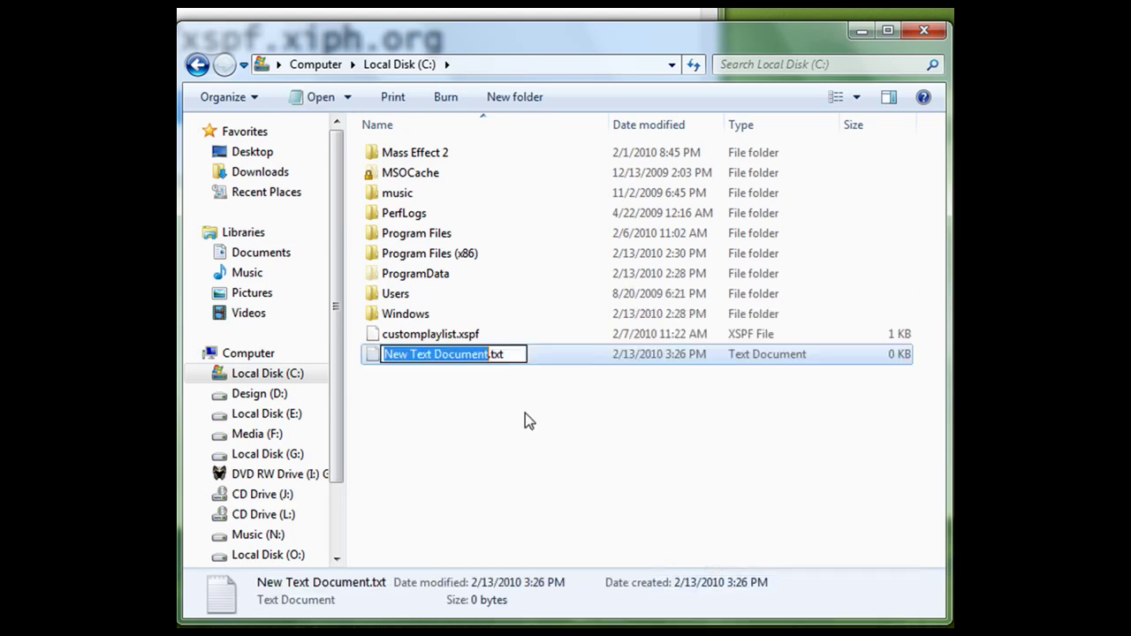
{"action": "left_click", "coordinate": [491, 354]}
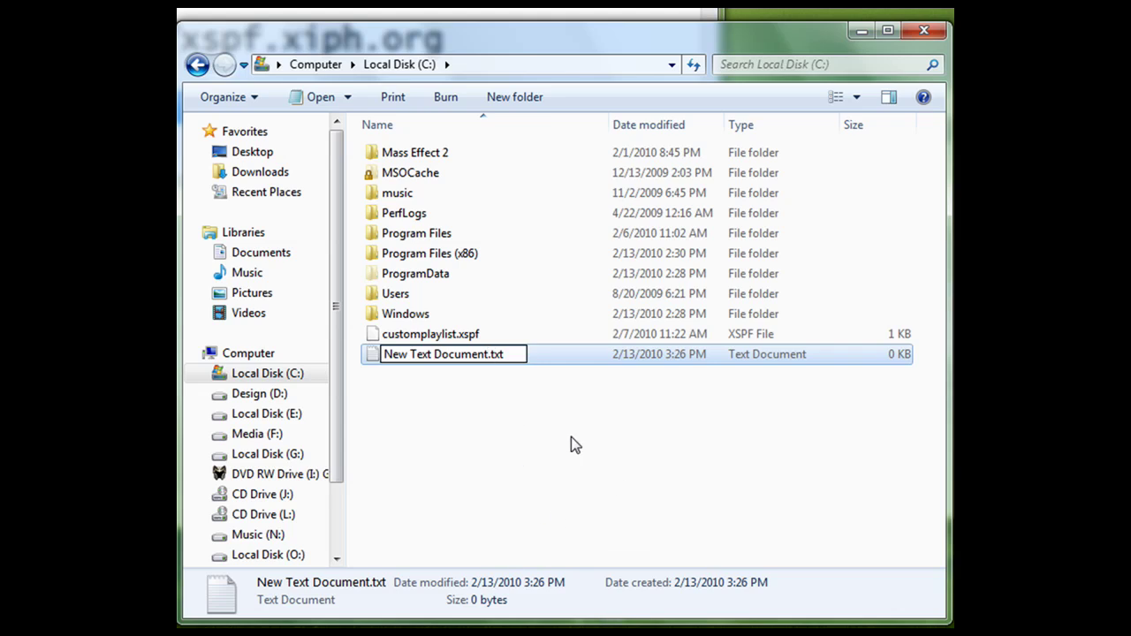
{"action": "key", "text": "BackSpace"}
{"action": "key", "text": "BackSpace"}
{"action": "key", "text": "BackSpace"}
{"action": "key", "text": "BackSpace"}
{"action": "key", "text": "BackSpace"}
{"action": "key", "text": "BackSpace"}
{"action": "key", "text": "BackSpace"}
{"action": "key", "text": "BackSpace"}
{"action": "key", "text": "BackSpace"}
{"action": "key", "text": "BackSpace"}
{"action": "key", "text": "BackSpace"}
{"action": "key", "text": "BackSpace"}
{"action": "key", "text": "BackSpace"}
{"action": "key", "text": "BackSpace"}
{"action": "key", "text": "BackSpace"}
{"action": "key", "text": "BackSpace"}
{"action": "key", "text": "BackSpace"}
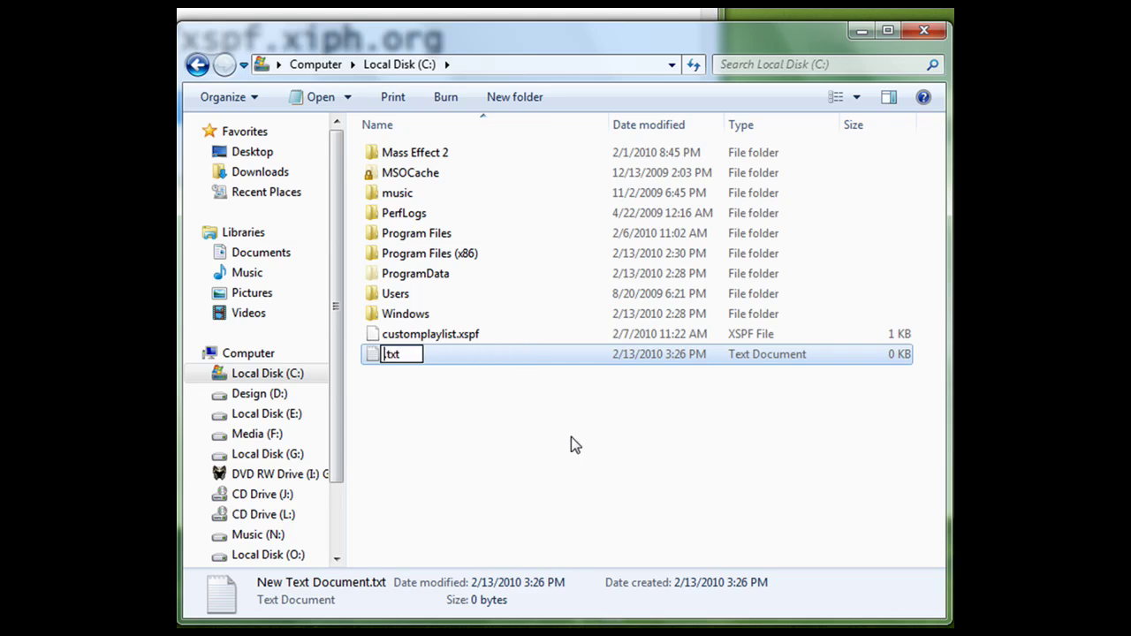
{"action": "type", "text": "playlis"}
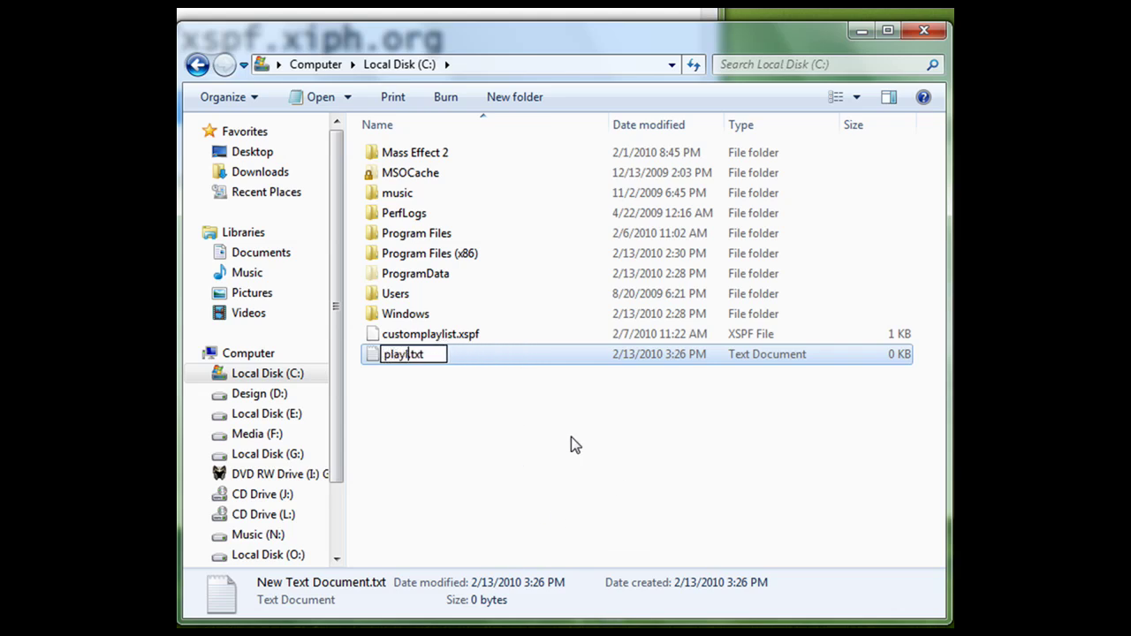
{"action": "key", "text": "Return"}
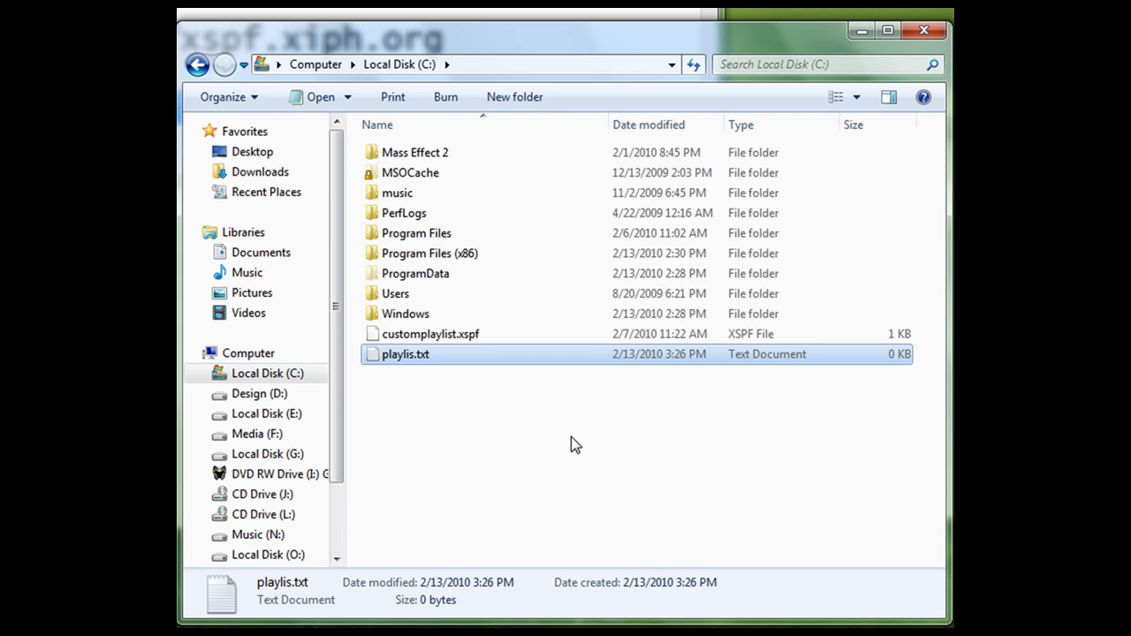
Step: Open playlis.txt in Notepad and arrange its window on the desktop
{"action": "double_click", "coordinate": [435, 361]}
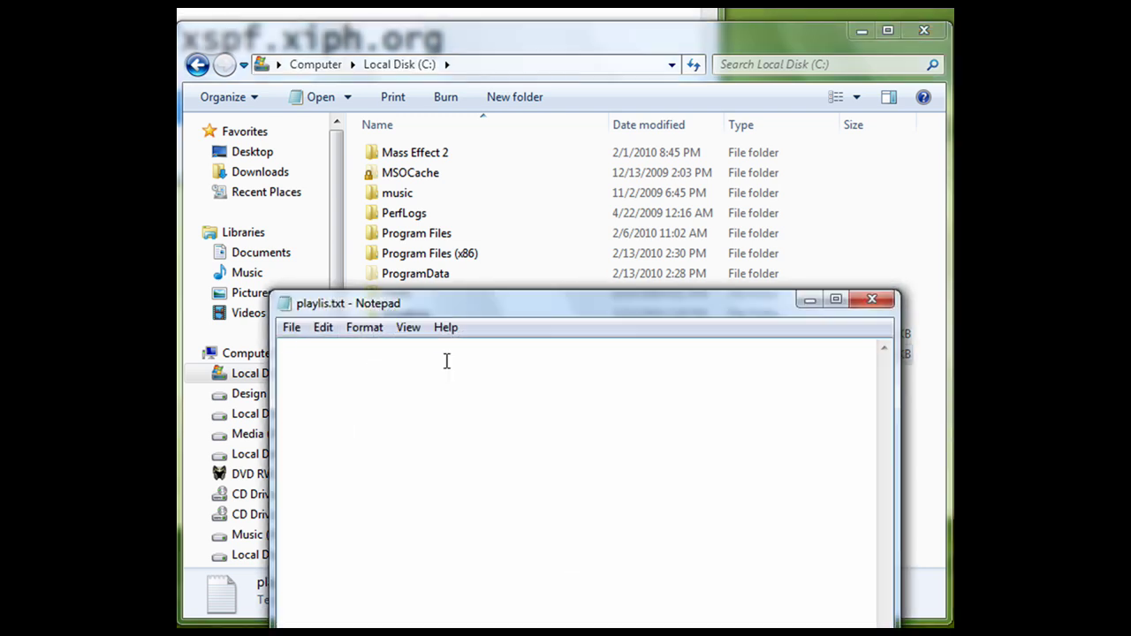
{"action": "left_click_drag", "start_coordinate": [450, 303], "coordinate": [573, 273]}
{"action": "left_click", "coordinate": [861, 31]}
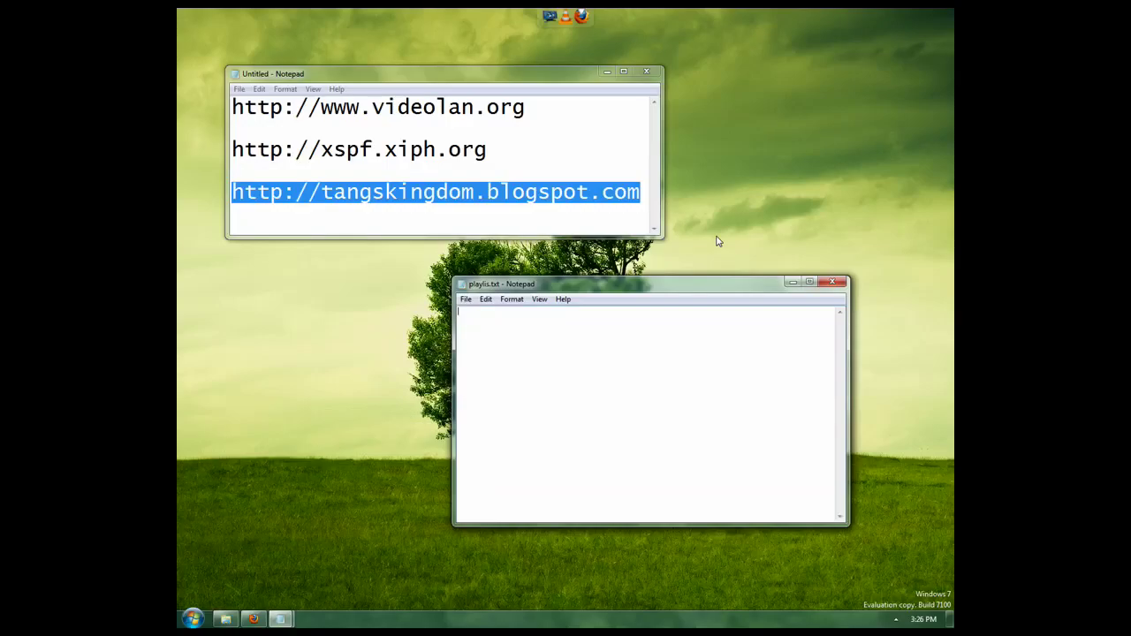
{"action": "left_click_drag", "start_coordinate": [698, 285], "coordinate": [564, 202]}
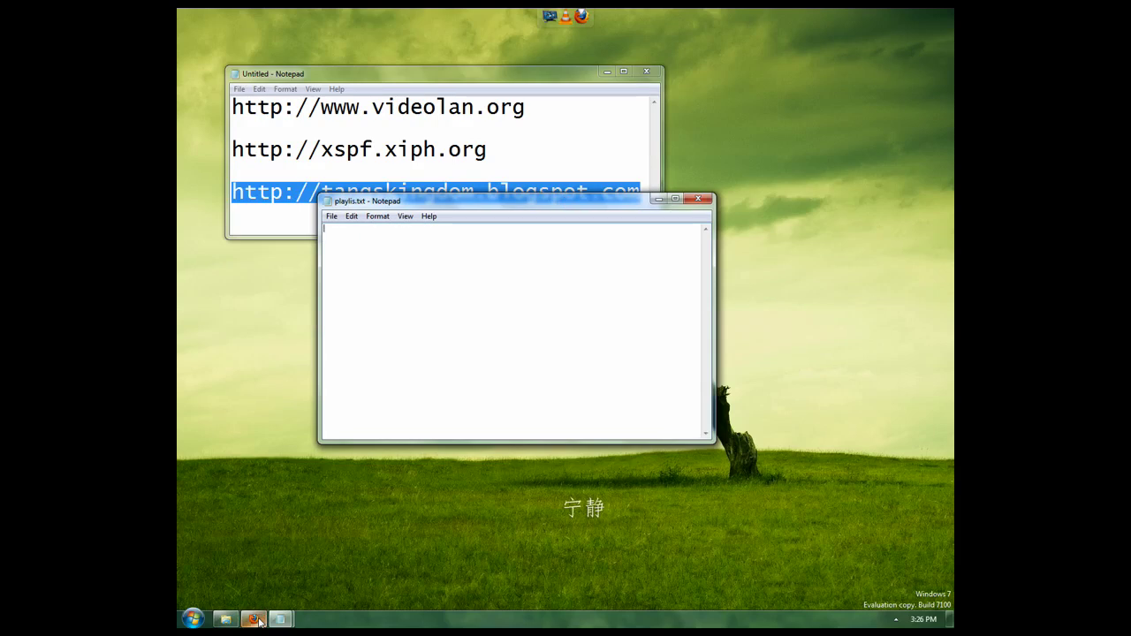
Step: Copy the XML playlist code from the blog post and paste it into playlis.txt
{"action": "left_click", "coordinate": [256, 621]}
{"action": "right_click", "coordinate": [408, 426]}
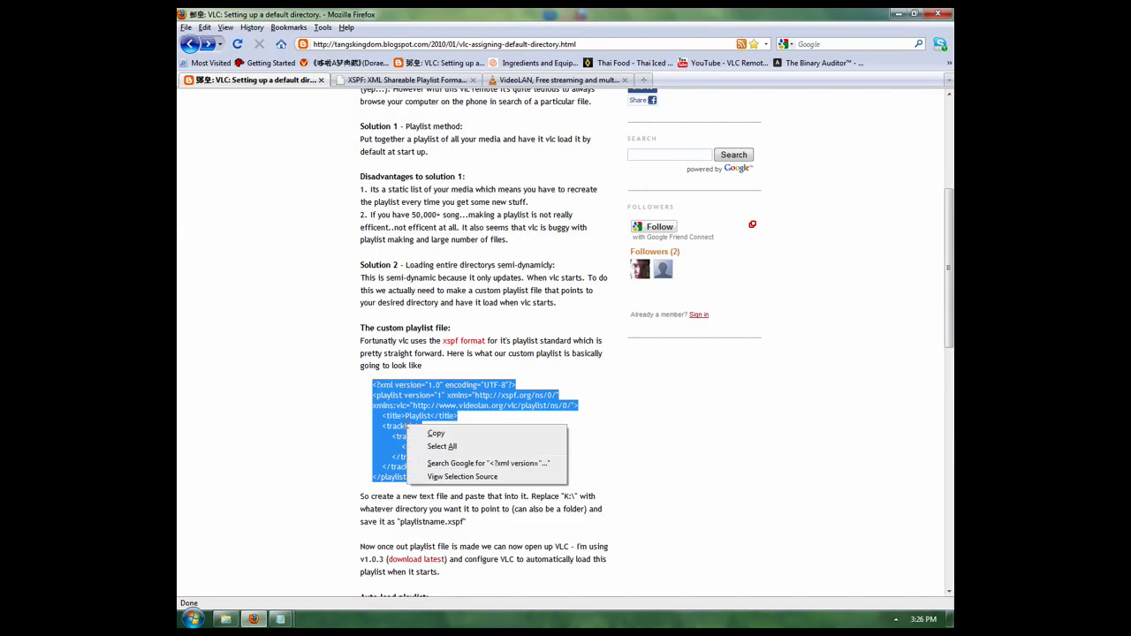
{"action": "left_click", "coordinate": [436, 434]}
{"action": "mouse_move", "coordinate": [281, 618]}
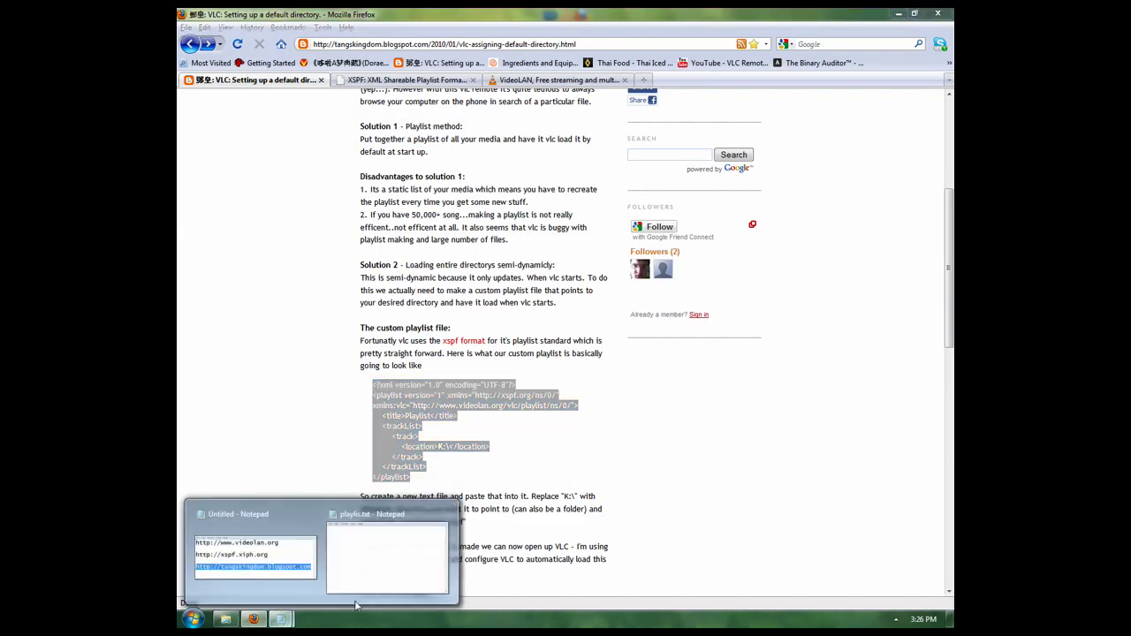
{"action": "left_click", "coordinate": [389, 543]}
{"action": "right_click", "coordinate": [433, 318]}
{"action": "left_click", "coordinate": [465, 377]}
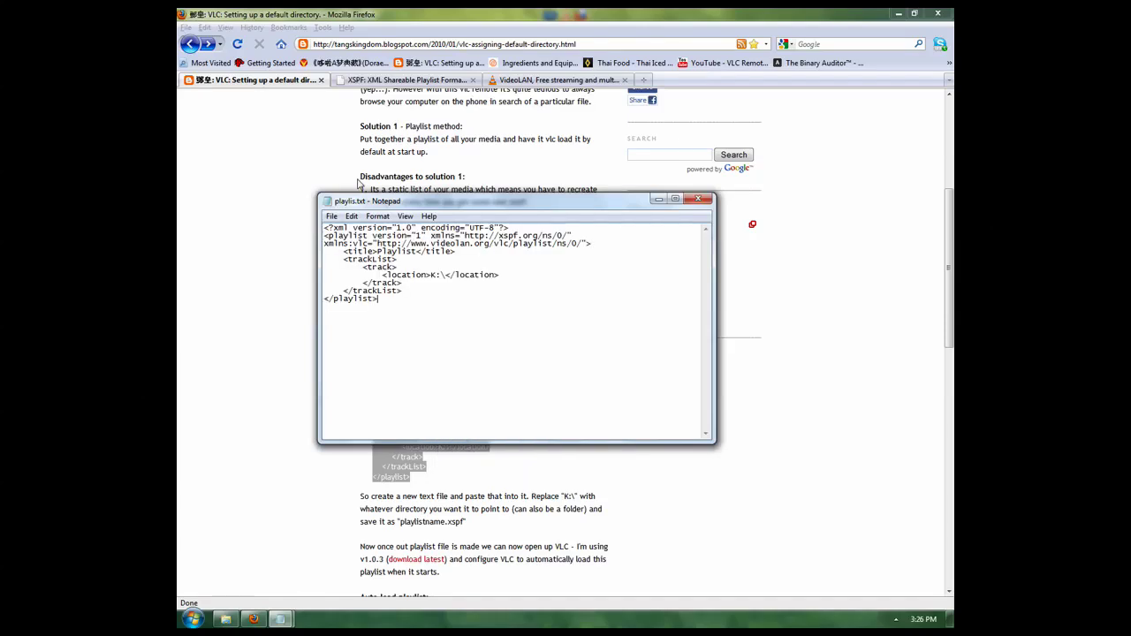
Step: Change Notepad's font to Lucida Console size 28
{"action": "left_click", "coordinate": [898, 13]}
{"action": "left_click_drag", "start_coordinate": [380, 201], "coordinate": [375, 134]}
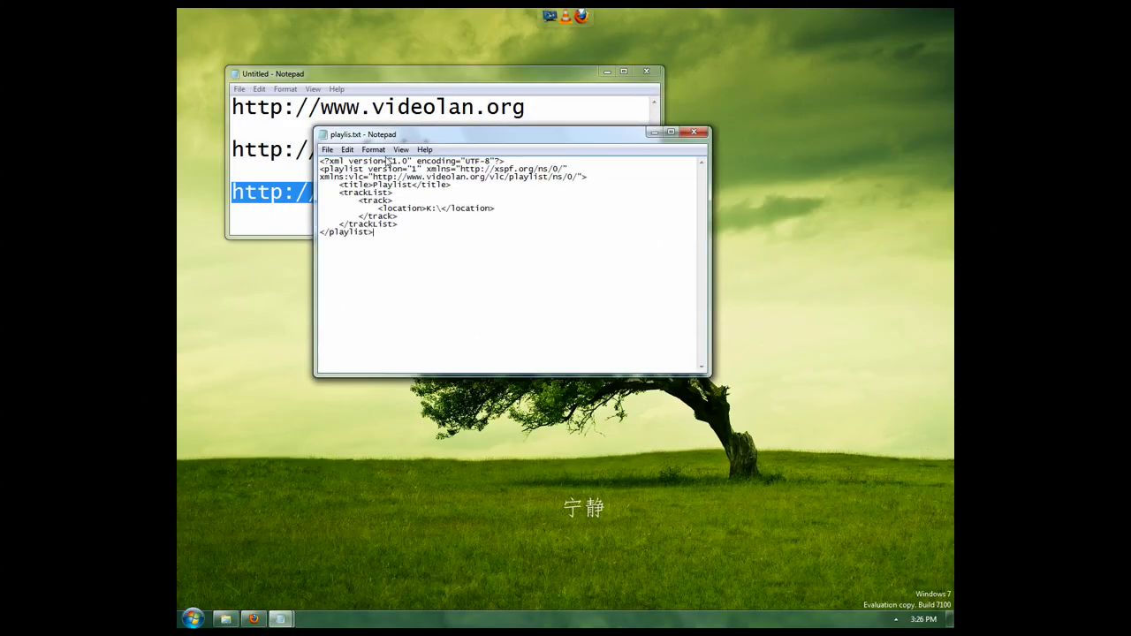
{"action": "left_click", "coordinate": [373, 149]}
{"action": "left_click", "coordinate": [389, 177]}
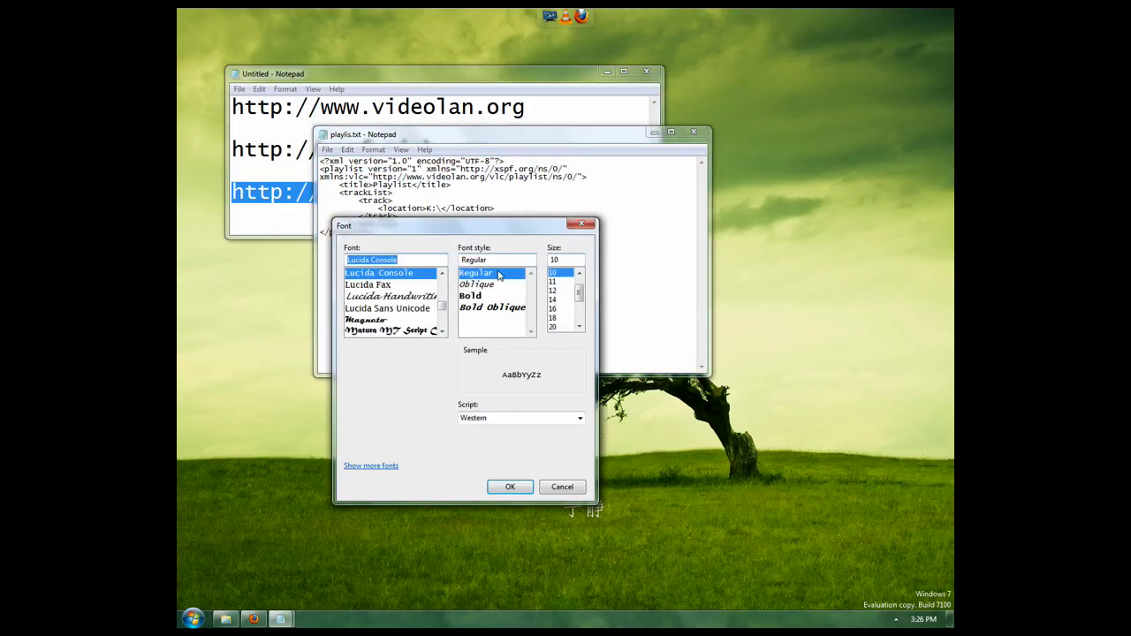
{"action": "left_click", "coordinate": [563, 307]}
{"action": "scroll", "coordinate": [563, 305], "scroll_direction": "down", "scroll_amount": 3}
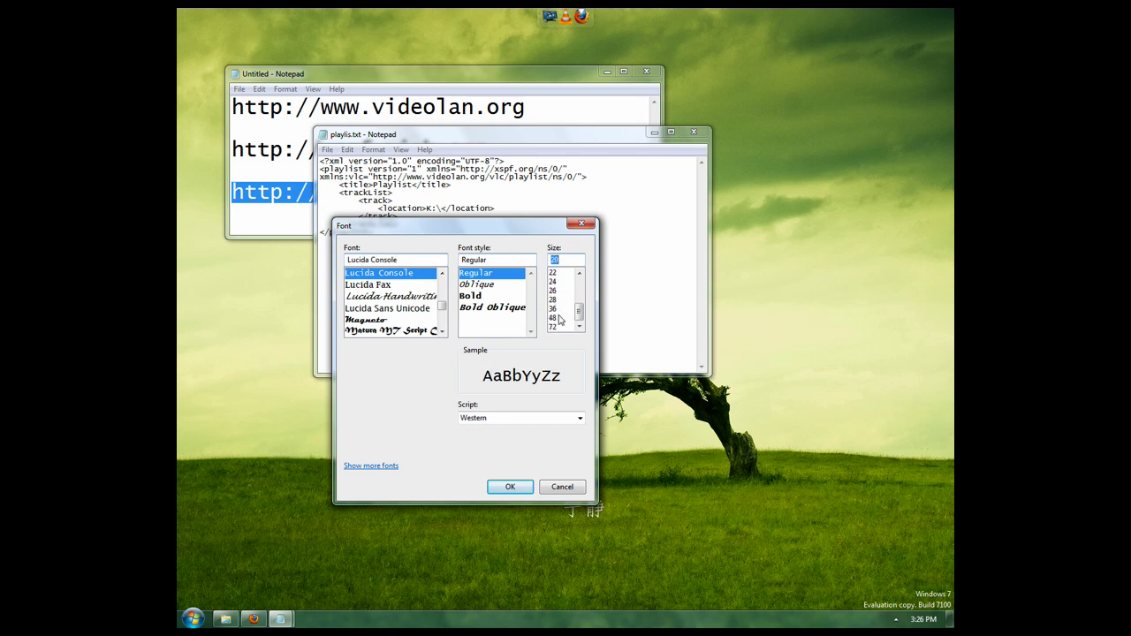
{"action": "left_click", "coordinate": [555, 300]}
{"action": "left_click", "coordinate": [518, 486]}
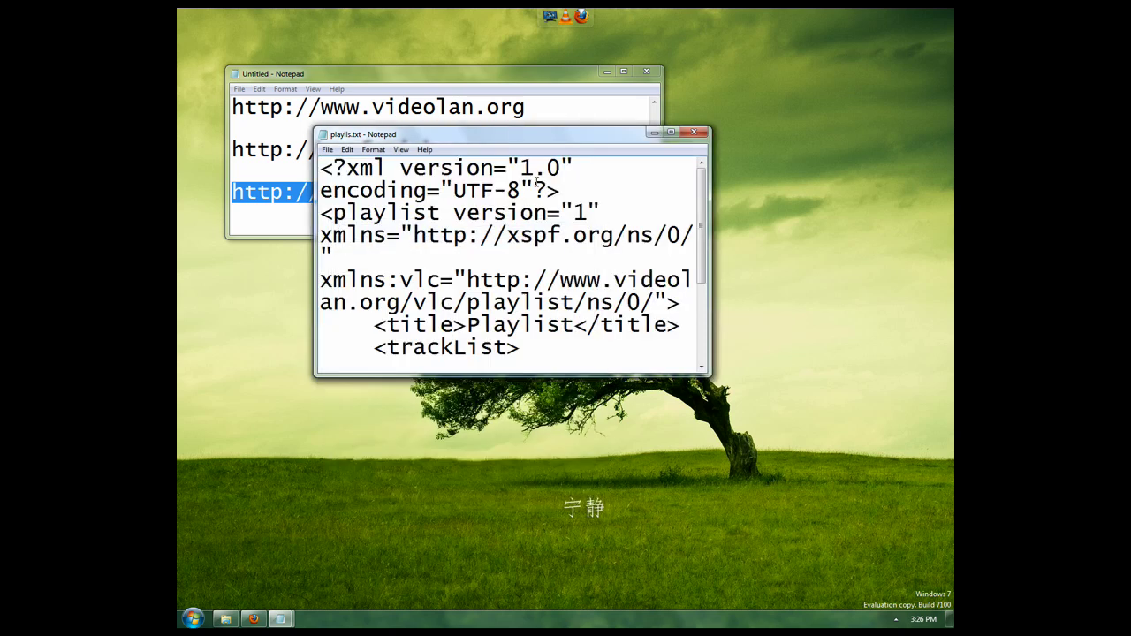
Step: Maximize Notepad, review the XML header, title and location lines, and select the K:\ path
{"action": "double_click", "coordinate": [507, 145]}
{"action": "left_click", "coordinate": [775, 214]}
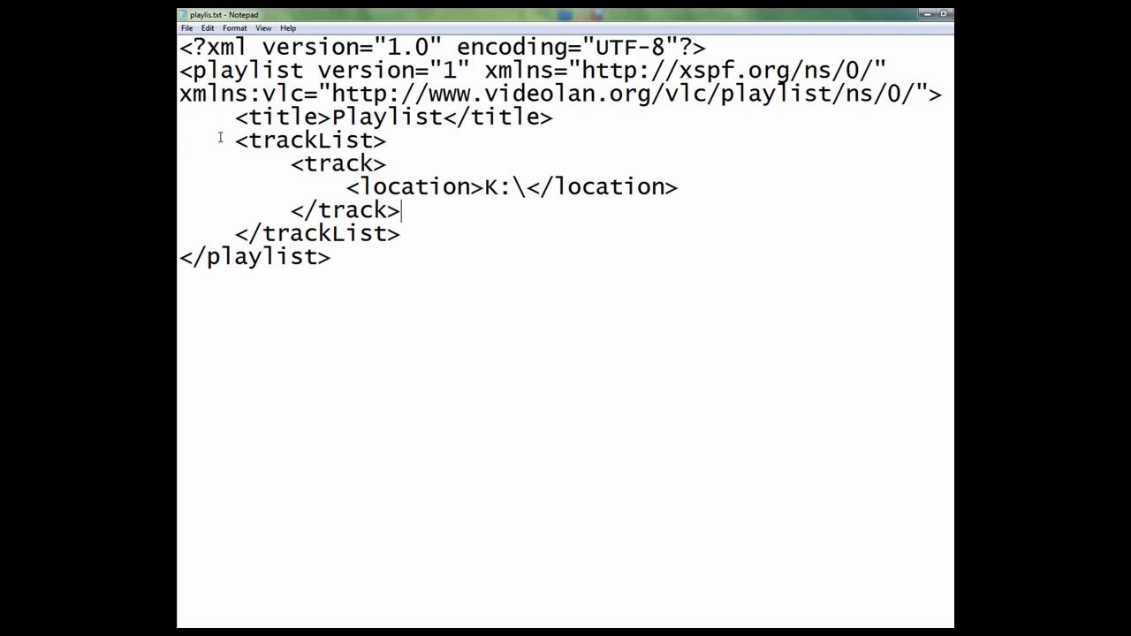
{"action": "left_click_drag", "start_coordinate": [179, 46], "coordinate": [950, 93]}
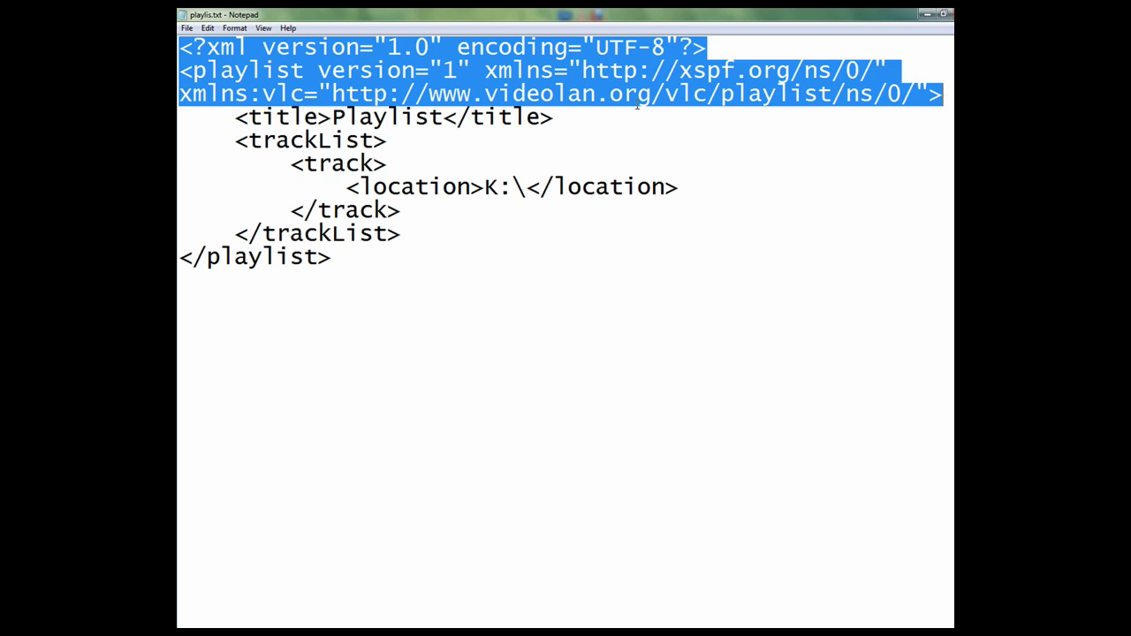
{"action": "left_click_drag", "start_coordinate": [333, 118], "coordinate": [446, 118]}
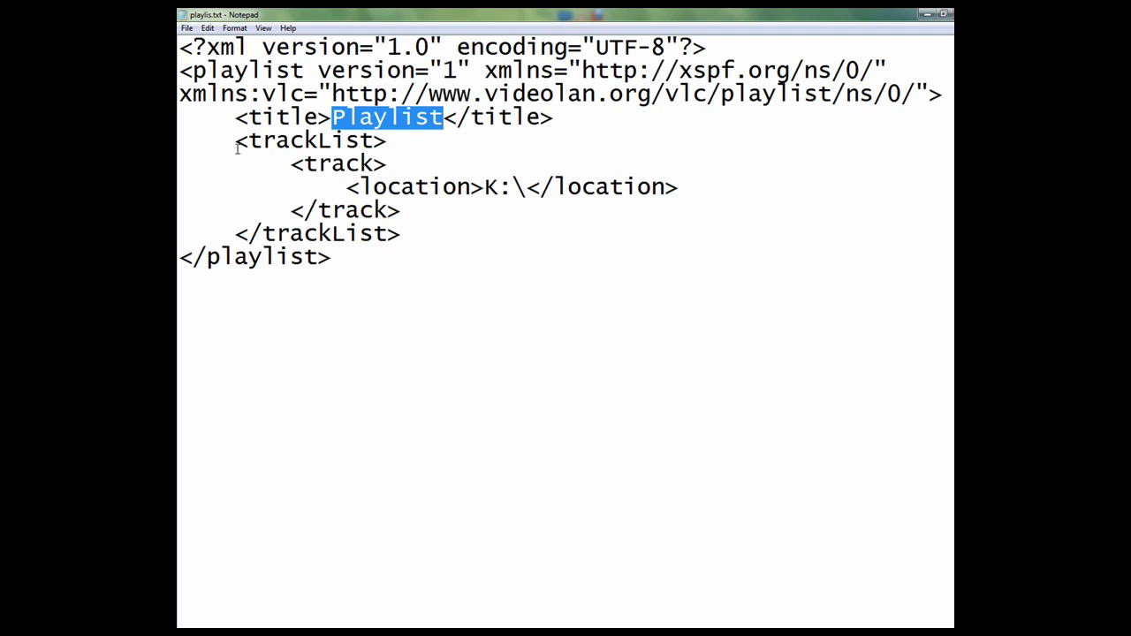
{"action": "left_click_drag", "start_coordinate": [341, 186], "coordinate": [692, 183]}
{"action": "left_click_drag", "start_coordinate": [482, 187], "coordinate": [526, 187]}
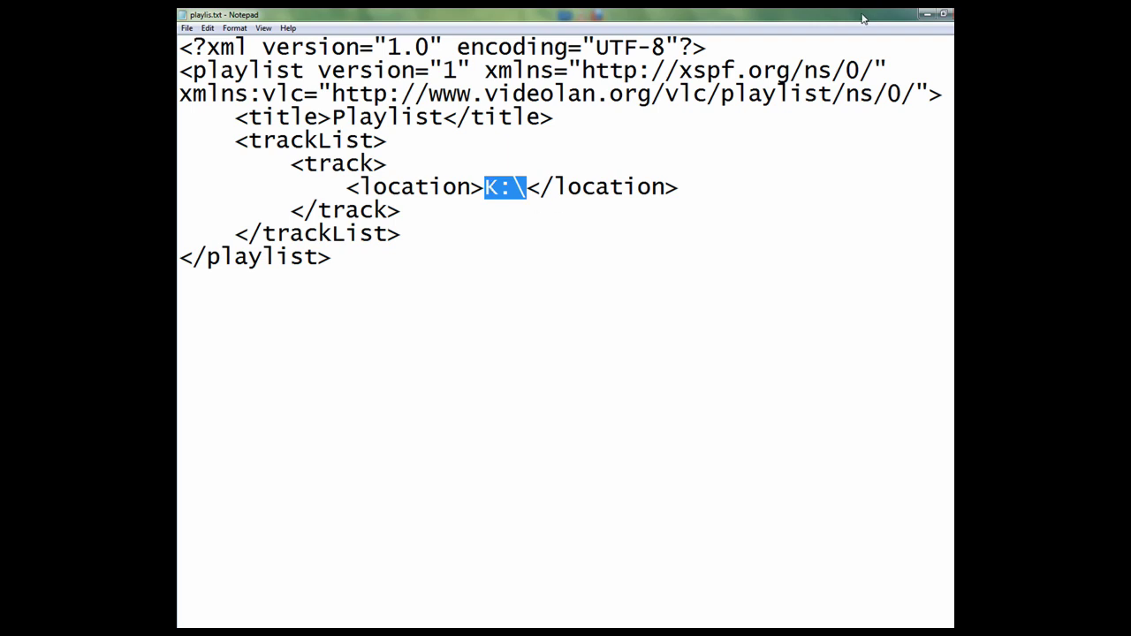
Step: Restore and enlarge the Notepad window, then open Computer to list the drives
{"action": "left_click", "coordinate": [943, 15]}
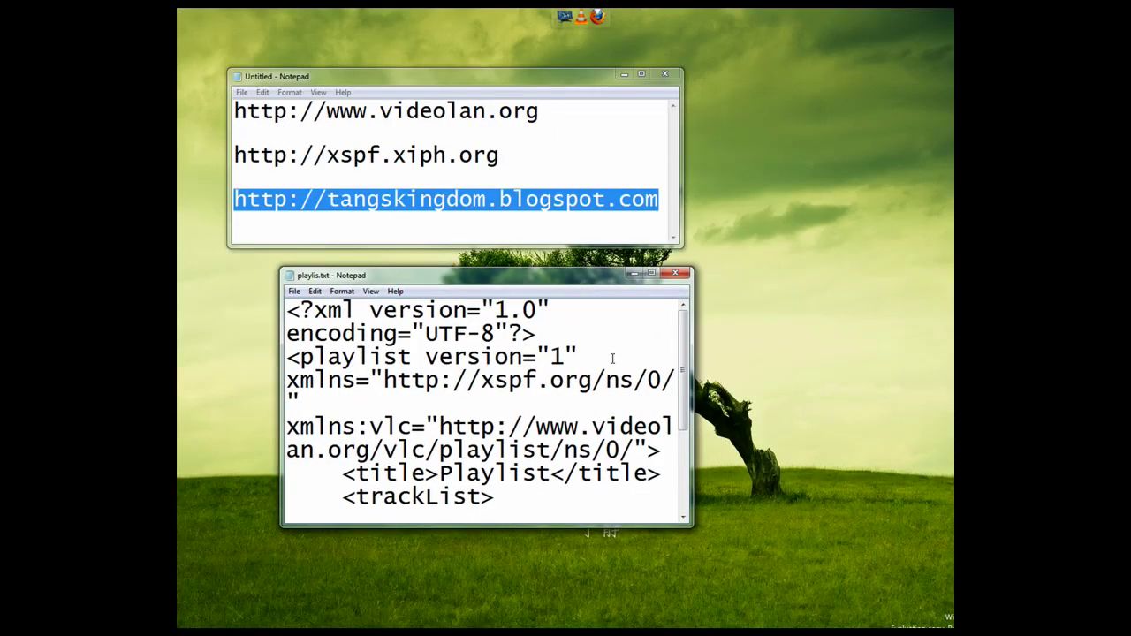
{"action": "left_click_drag", "start_coordinate": [701, 536], "coordinate": [888, 588]}
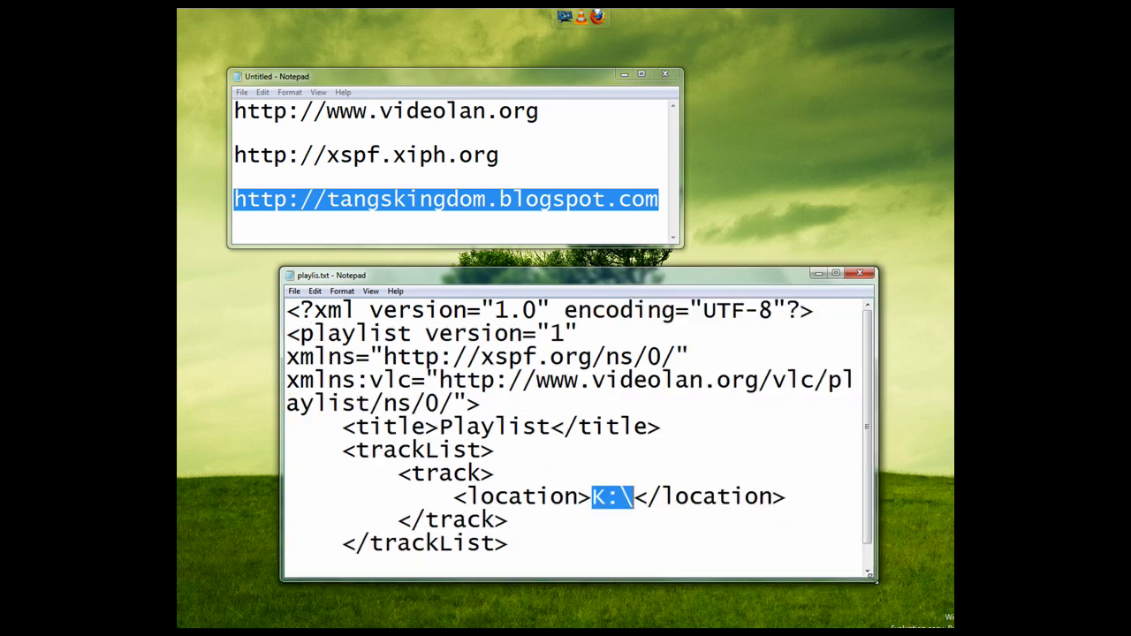
{"action": "left_click", "coordinate": [562, 20]}
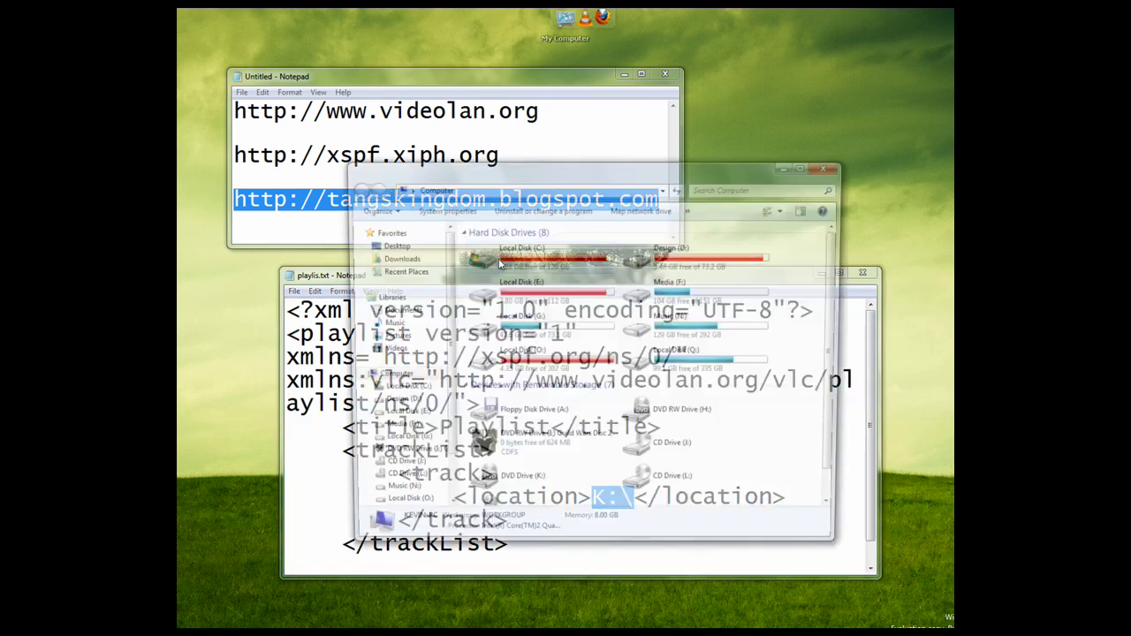
Step: Browse to Music (N:) > Burned > 3OH!3 and show the address N:\Burned\3OH!3 as text
{"action": "double_click", "coordinate": [703, 327]}
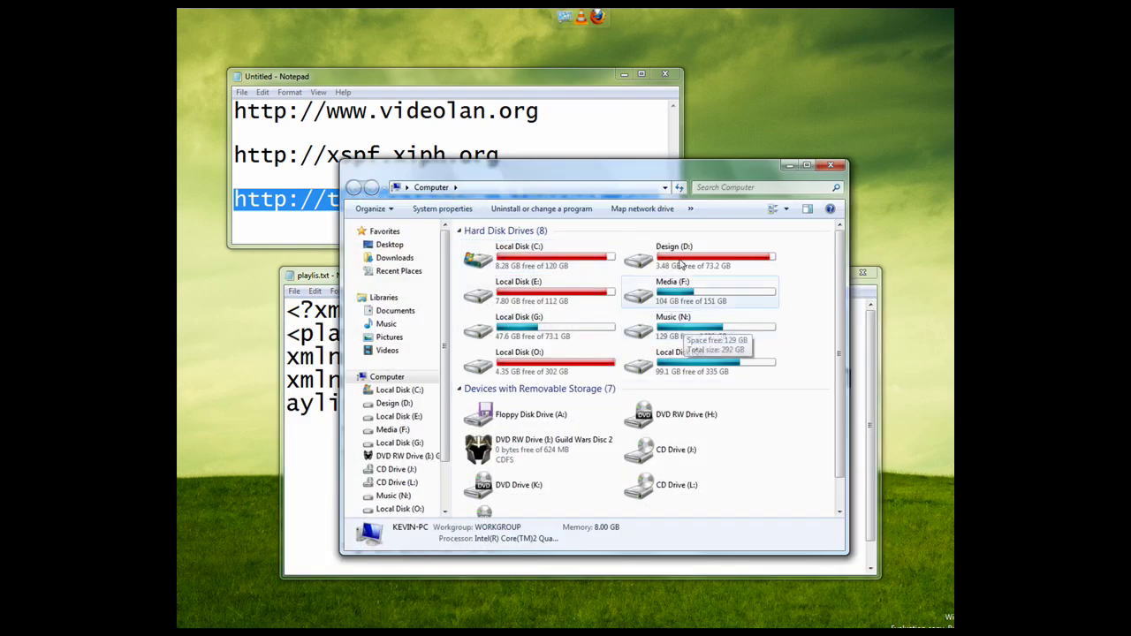
{"action": "double_click", "coordinate": [502, 353]}
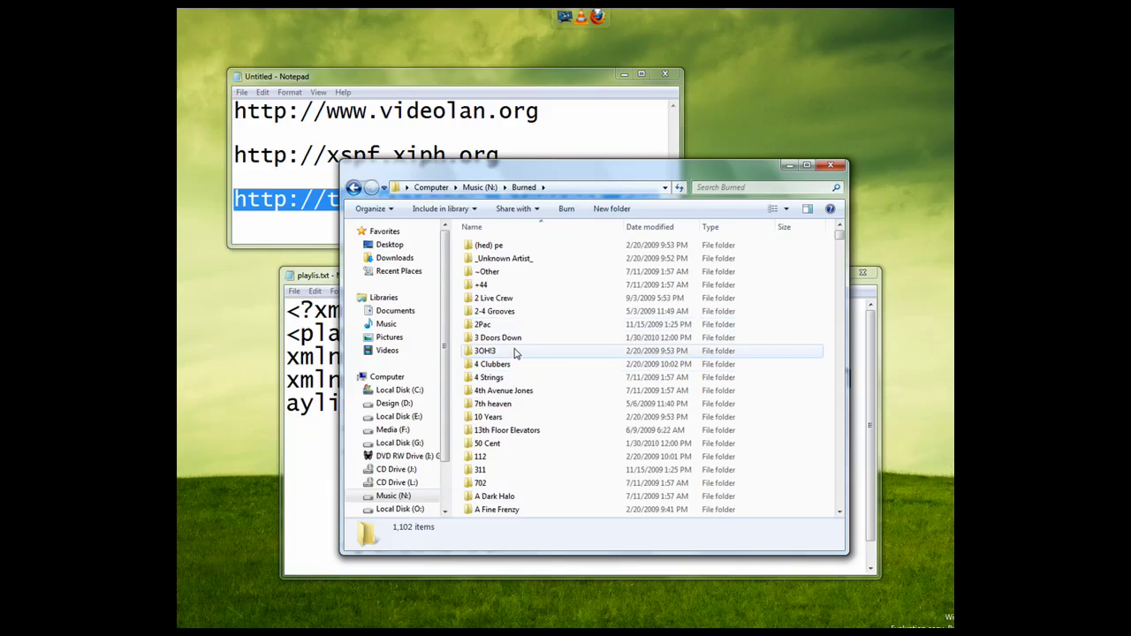
{"action": "left_click", "coordinate": [519, 353]}
{"action": "double_click", "coordinate": [519, 353]}
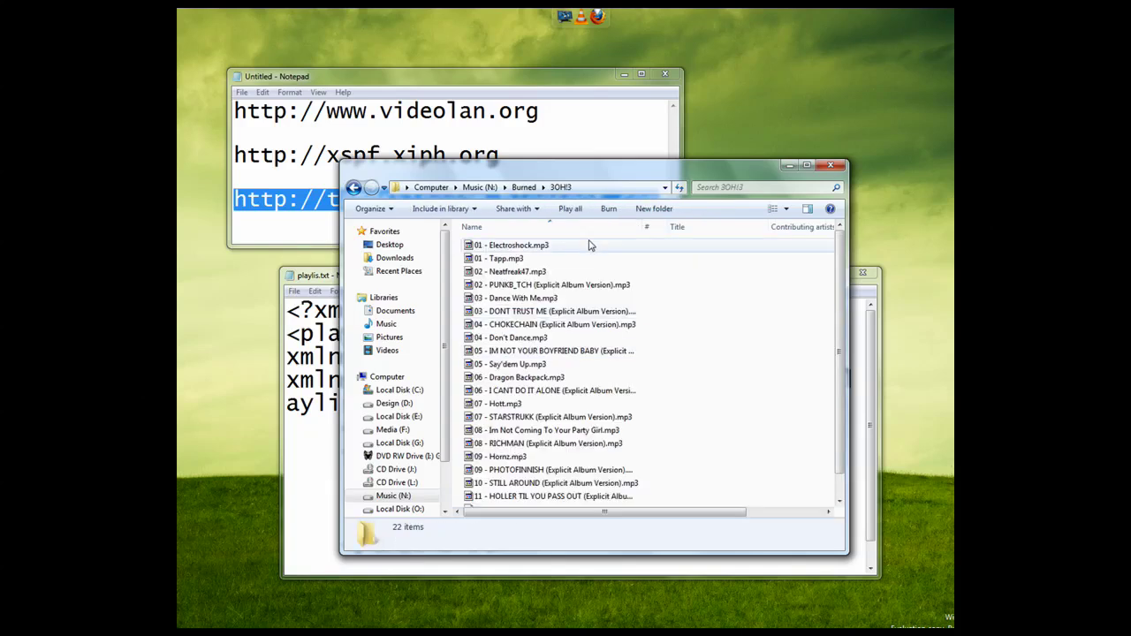
{"action": "left_click_drag", "start_coordinate": [621, 185], "coordinate": [856, 113]}
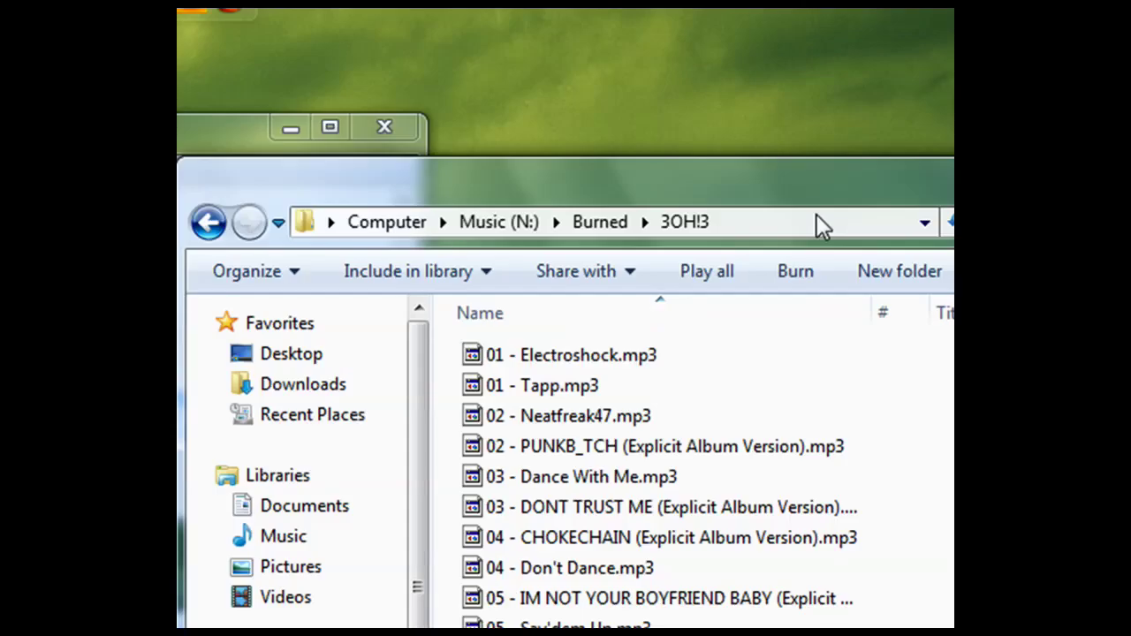
{"action": "left_click", "coordinate": [854, 114]}
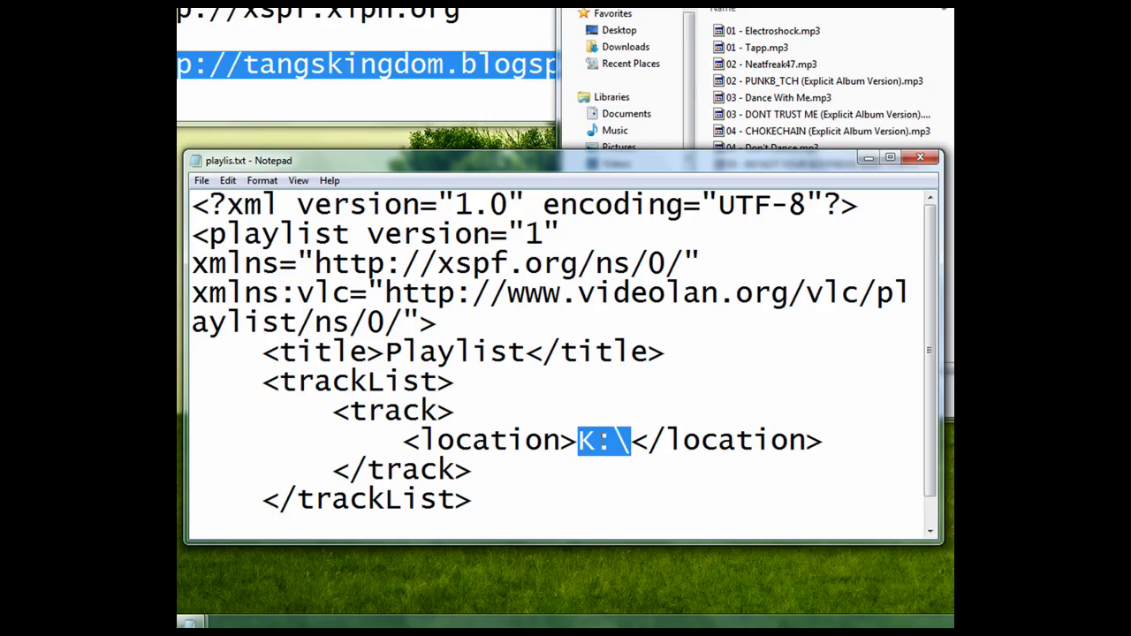
Step: Paste N:\Burned\3OH!3 over K:\, add a trailing backslash, and widen the Notepad window
{"action": "right_click", "coordinate": [618, 433]}
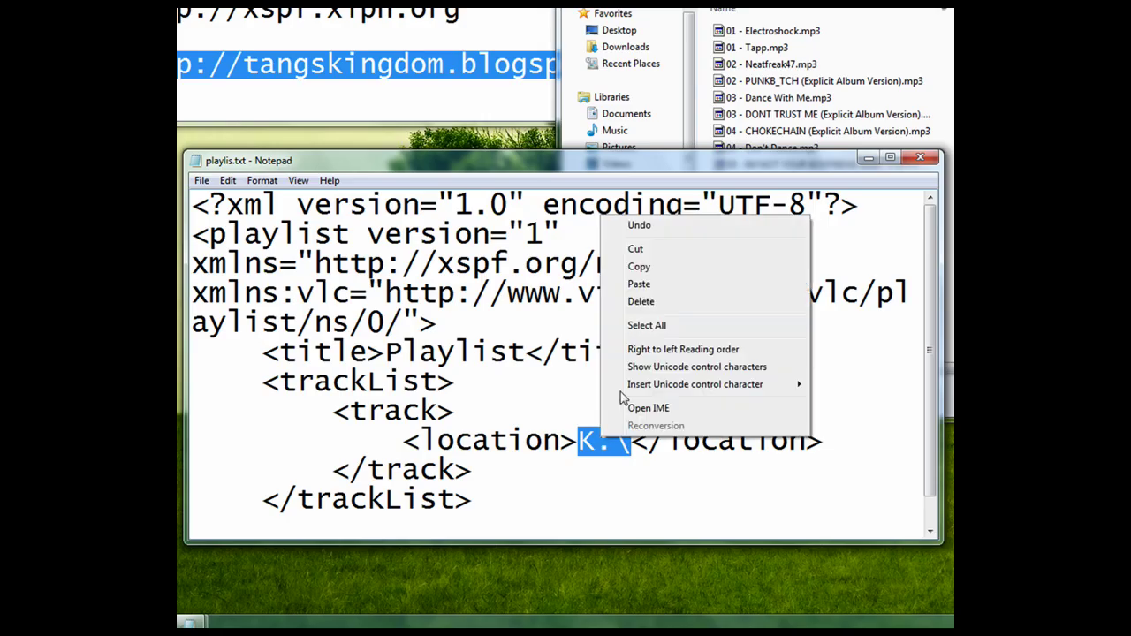
{"action": "left_click", "coordinate": [639, 285]}
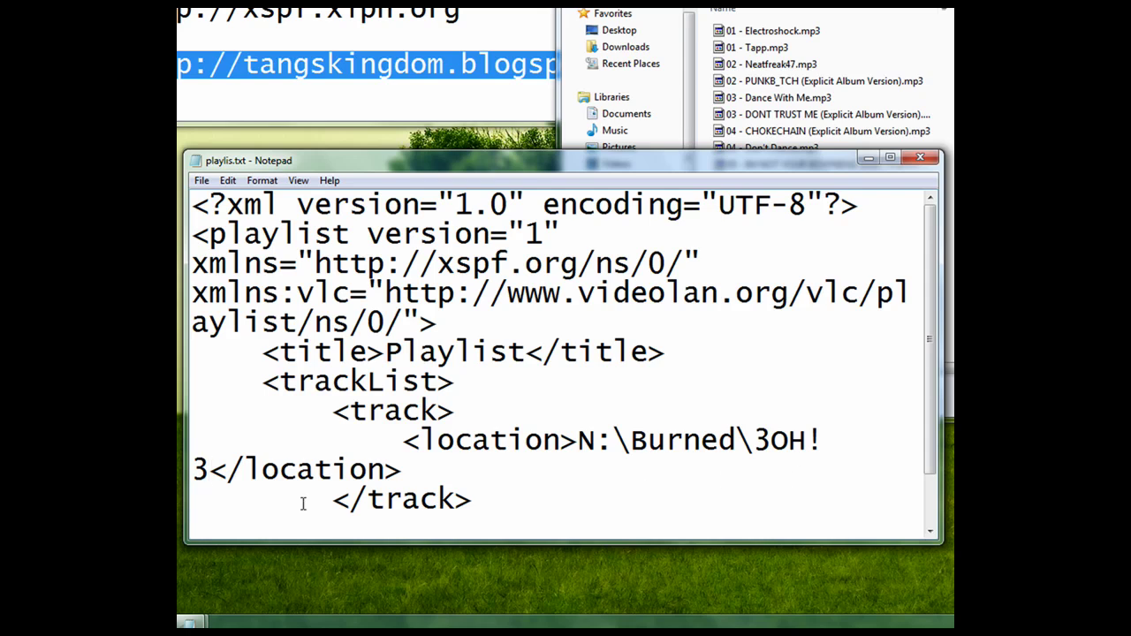
{"action": "type", "text": "\\"}
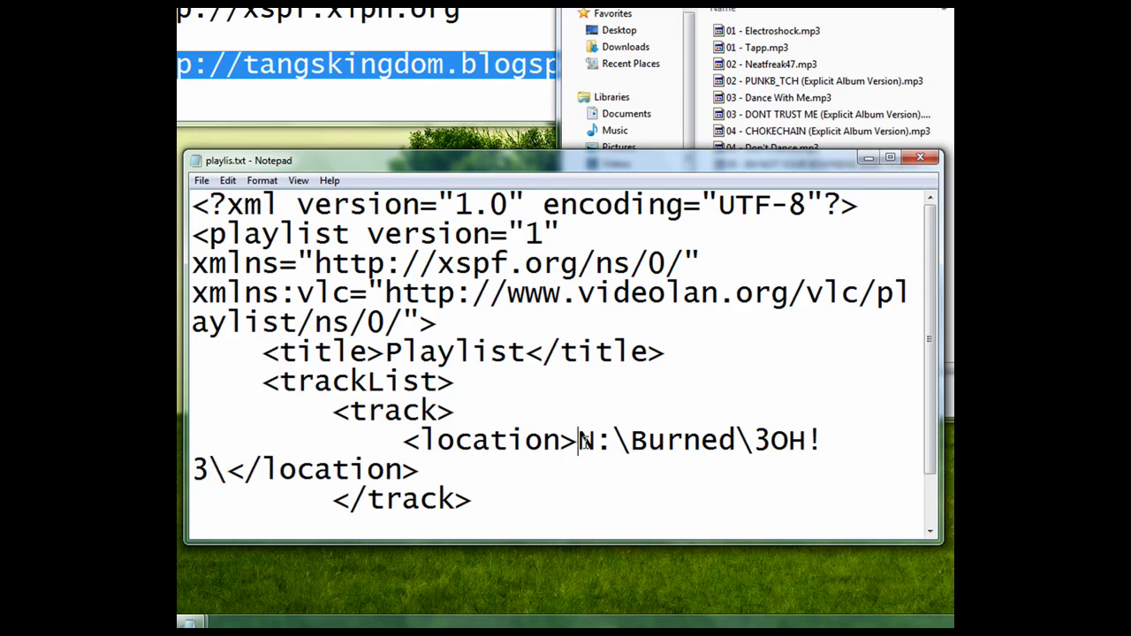
{"action": "left_click_drag", "start_coordinate": [578, 447], "coordinate": [598, 447]}
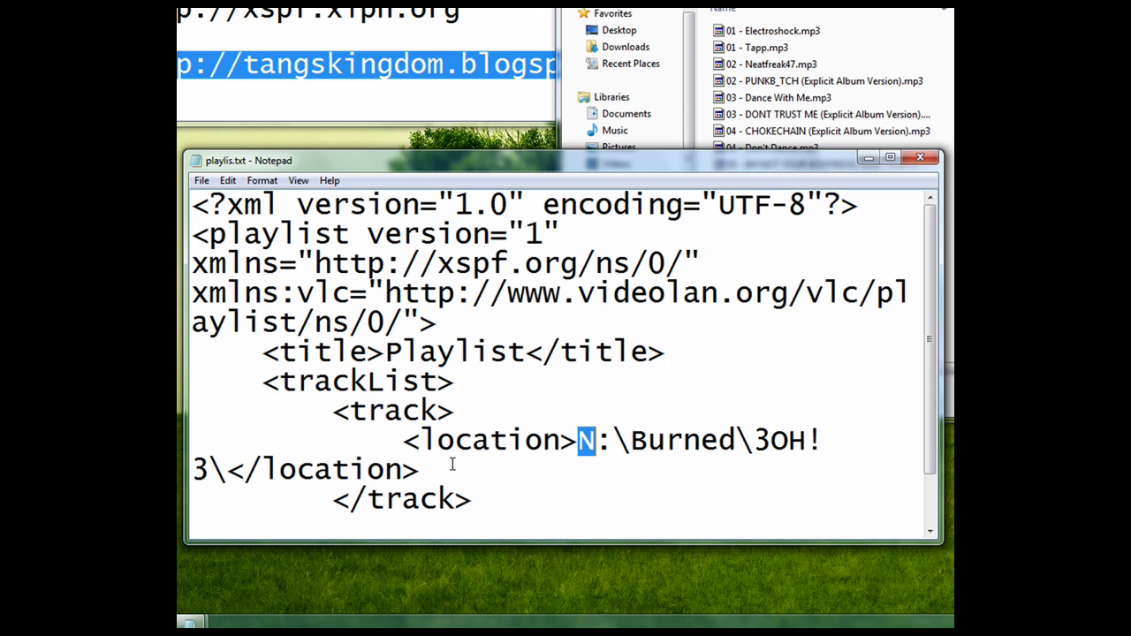
{"action": "left_click", "coordinate": [232, 469]}
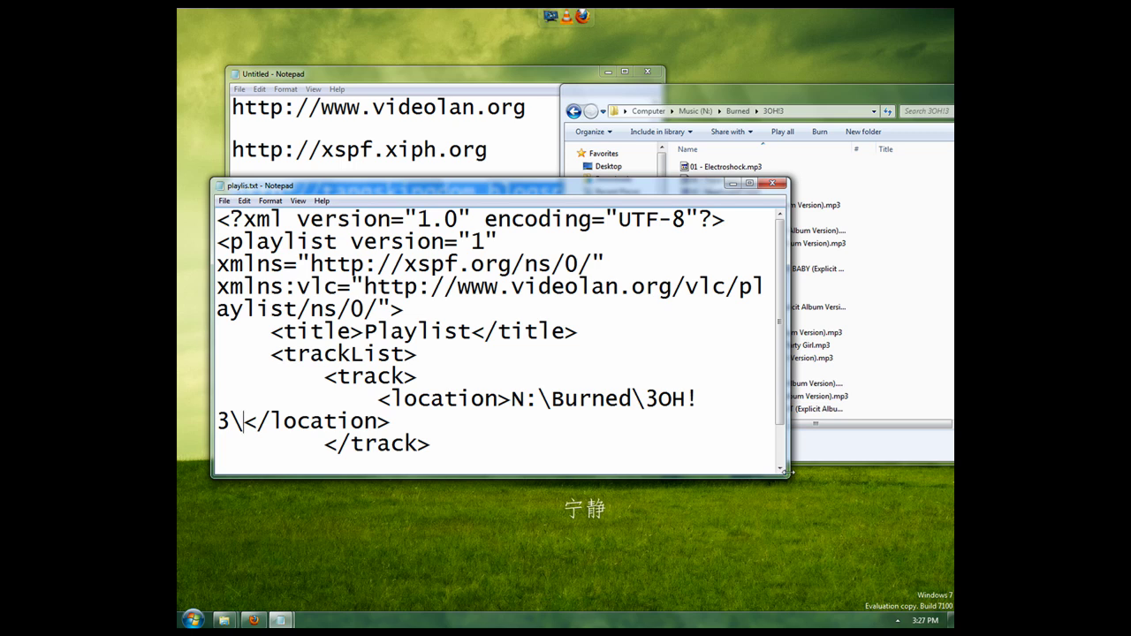
{"action": "left_click_drag", "start_coordinate": [790, 473], "coordinate": [911, 474]}
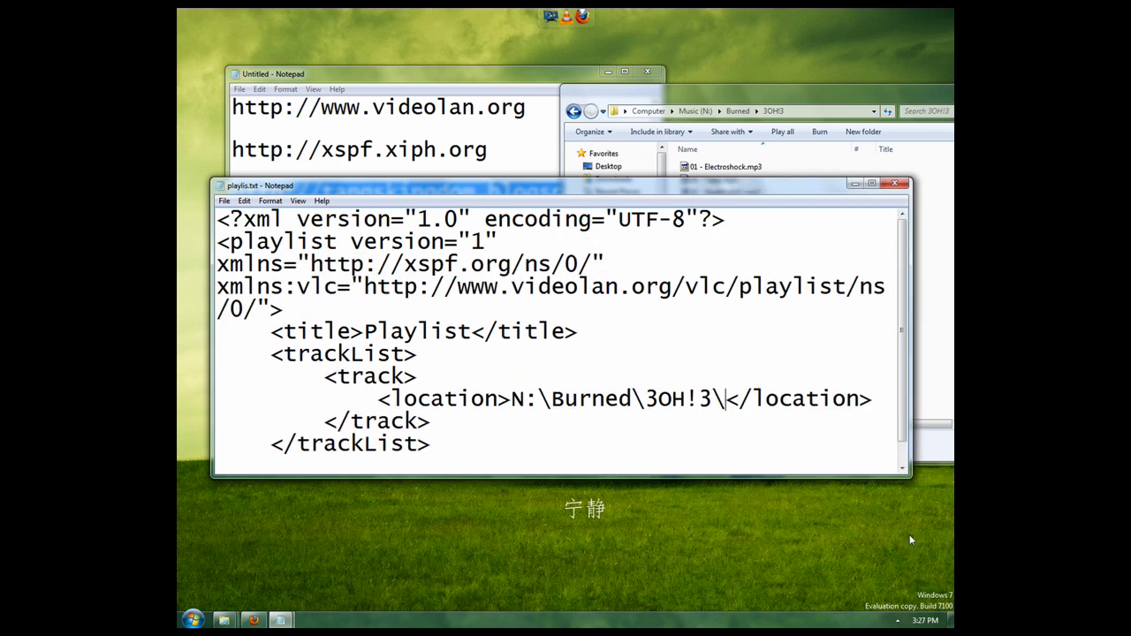
Step: Reduce the playlis.txt font size from 28 to 22 in the Font dialog
{"action": "left_click", "coordinate": [270, 200]}
{"action": "left_click", "coordinate": [284, 228]}
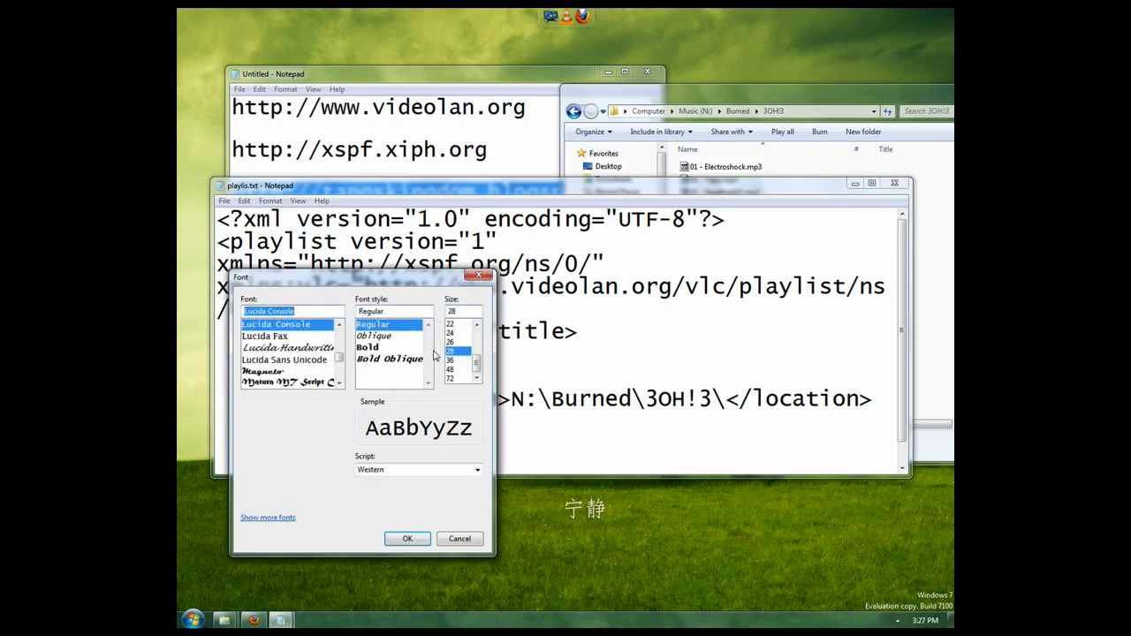
{"action": "left_click", "coordinate": [451, 333]}
{"action": "scroll", "coordinate": [453, 347], "scroll_direction": "up", "scroll_amount": 1}
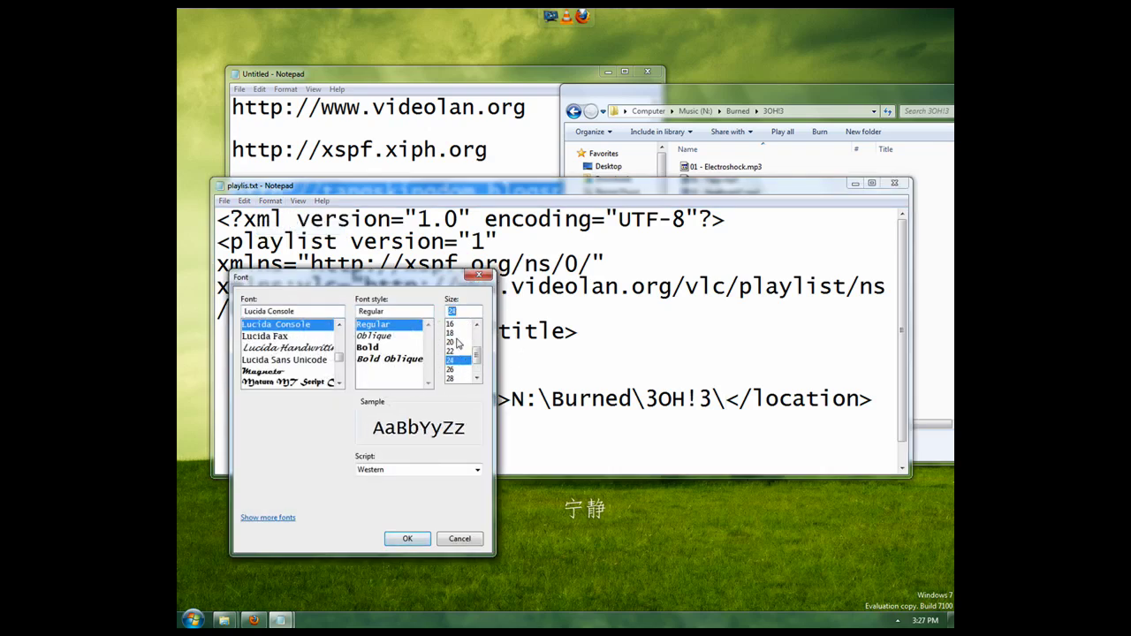
{"action": "left_click", "coordinate": [452, 352]}
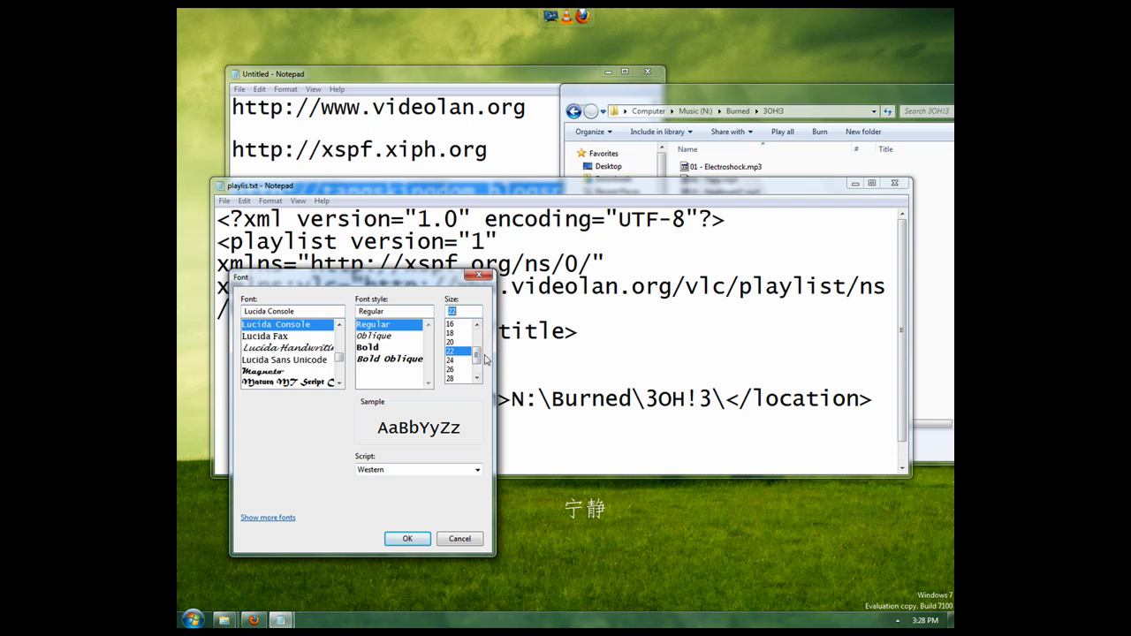
{"action": "left_click", "coordinate": [408, 538]}
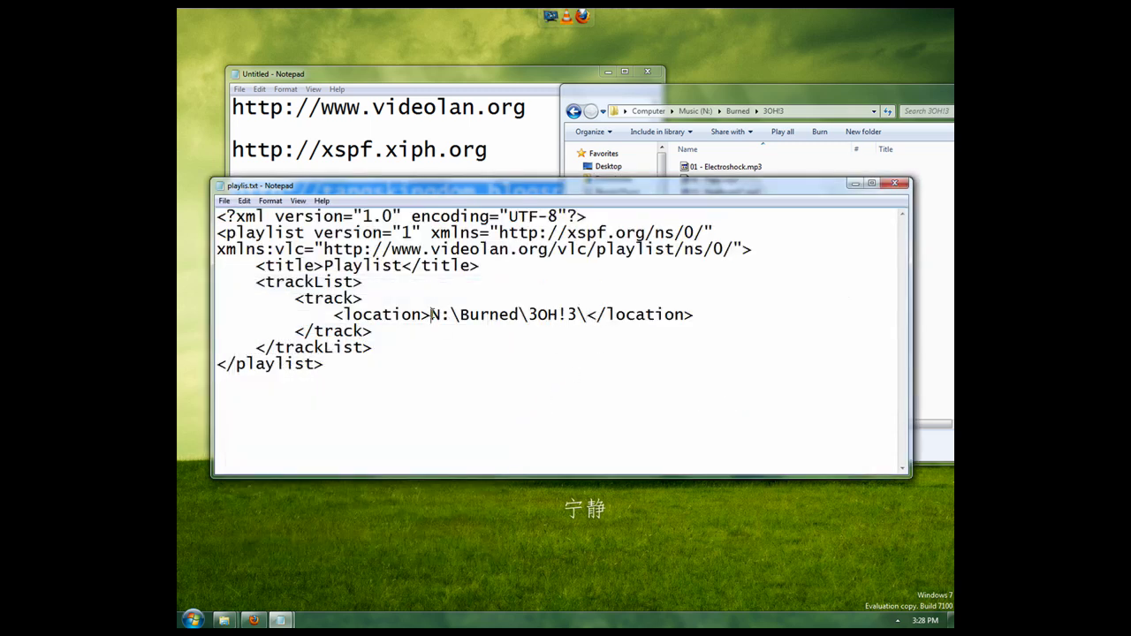
Step: Check the location path and save playlis.txt in Notepad
{"action": "left_click_drag", "start_coordinate": [431, 315], "coordinate": [590, 318]}
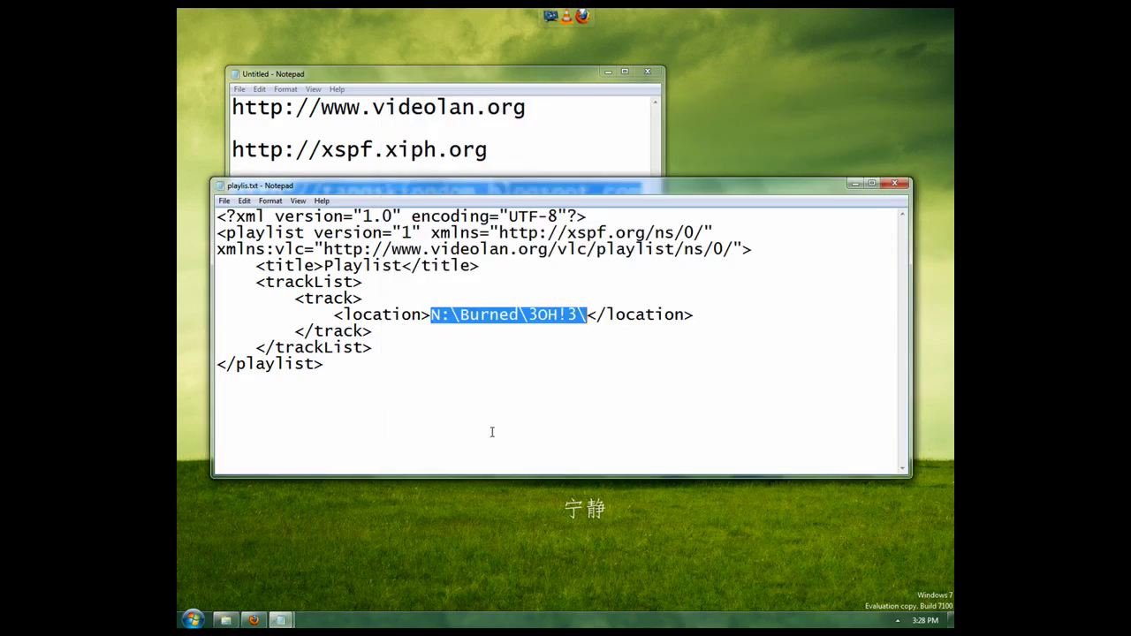
{"action": "left_click", "coordinate": [493, 432]}
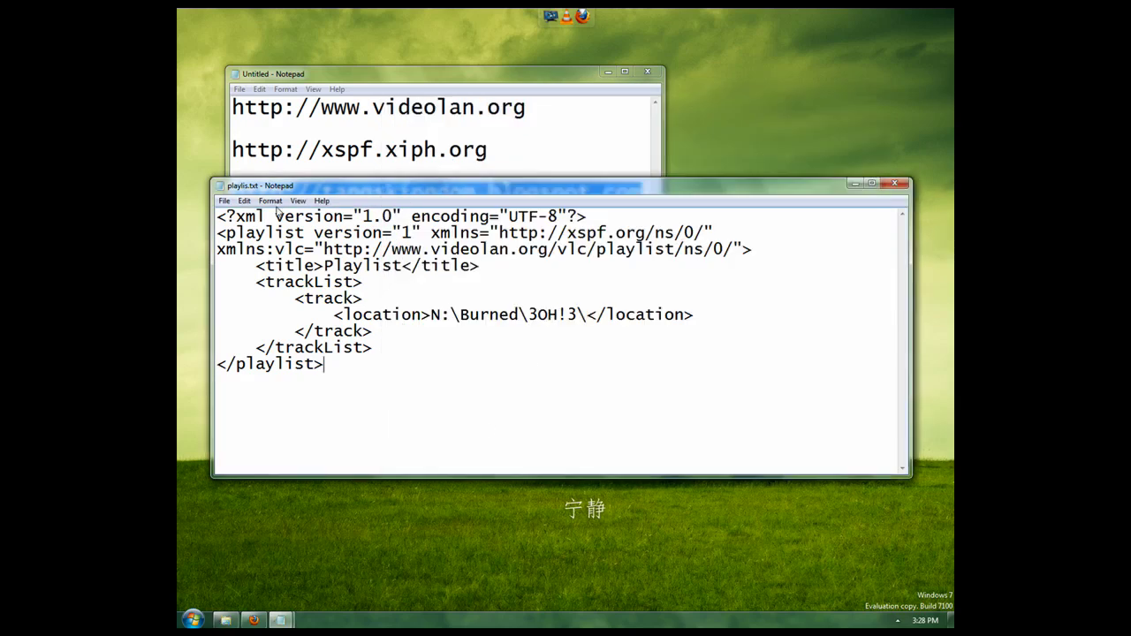
{"action": "left_click", "coordinate": [225, 200]}
{"action": "left_click", "coordinate": [240, 243]}
Step: Rename playlis.txt in Local Disk (C:) to playlis.xspf, confirming the extension change
{"action": "left_click", "coordinate": [225, 619]}
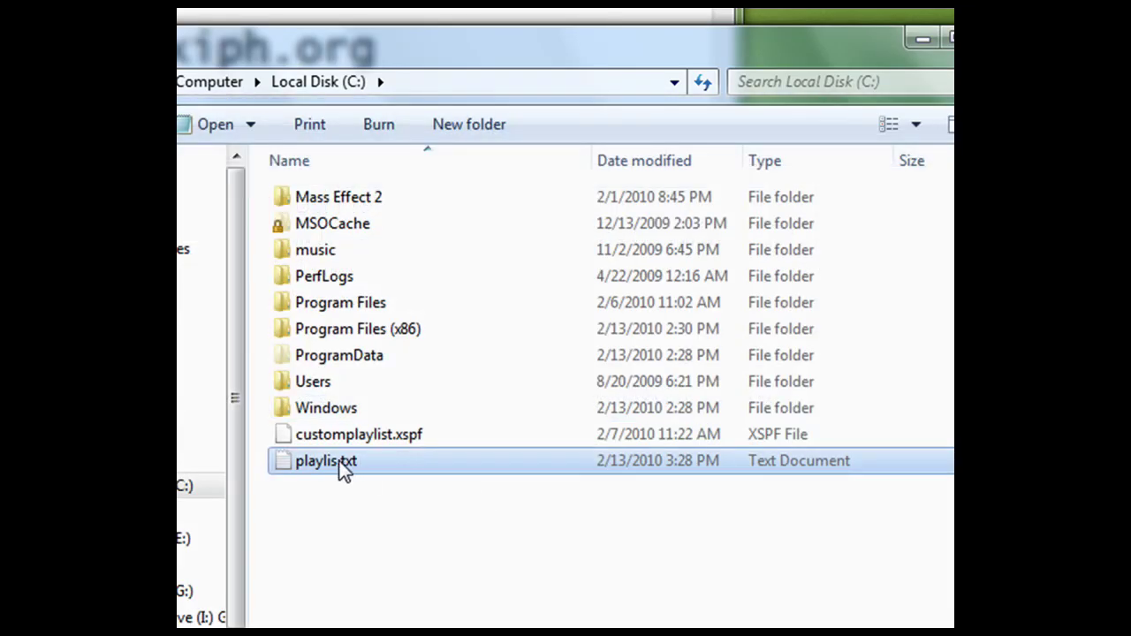
{"action": "left_click", "coordinate": [343, 464]}
{"action": "left_click", "coordinate": [378, 460]}
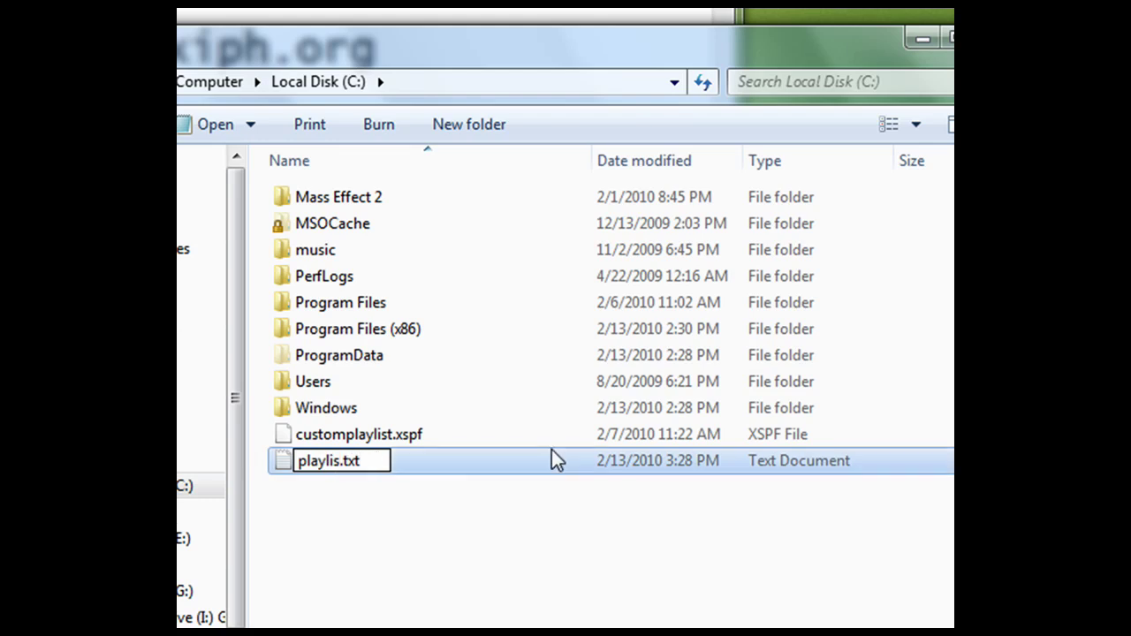
{"action": "key", "text": "BackSpace"}
{"action": "key", "text": "BackSpace"}
{"action": "key", "text": "BackSpace"}
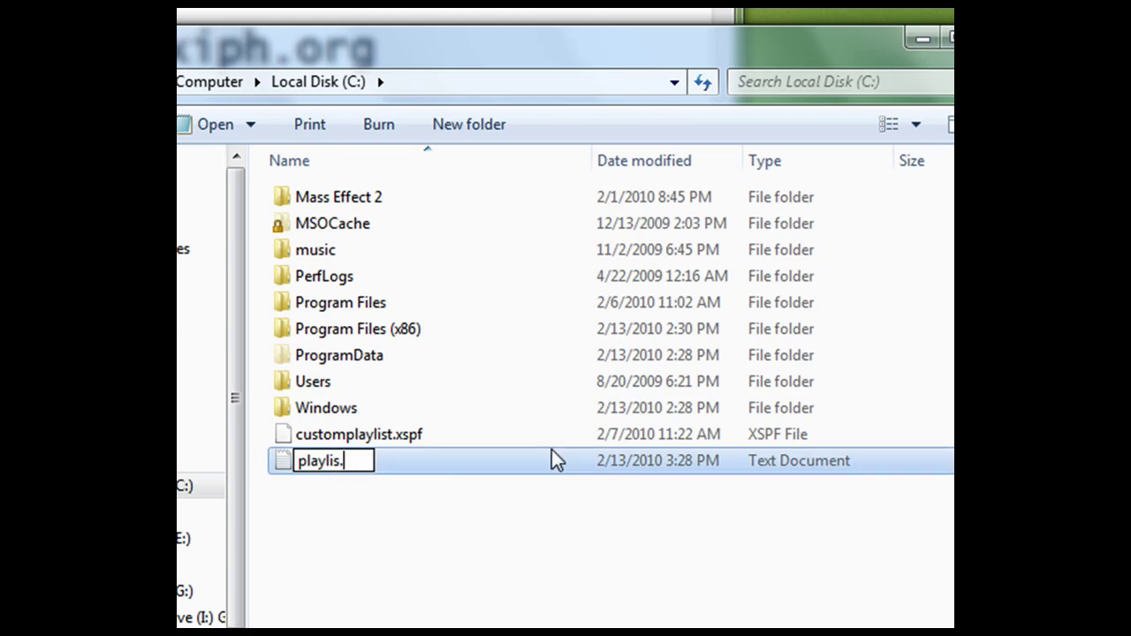
{"action": "type", "text": "xspf"}
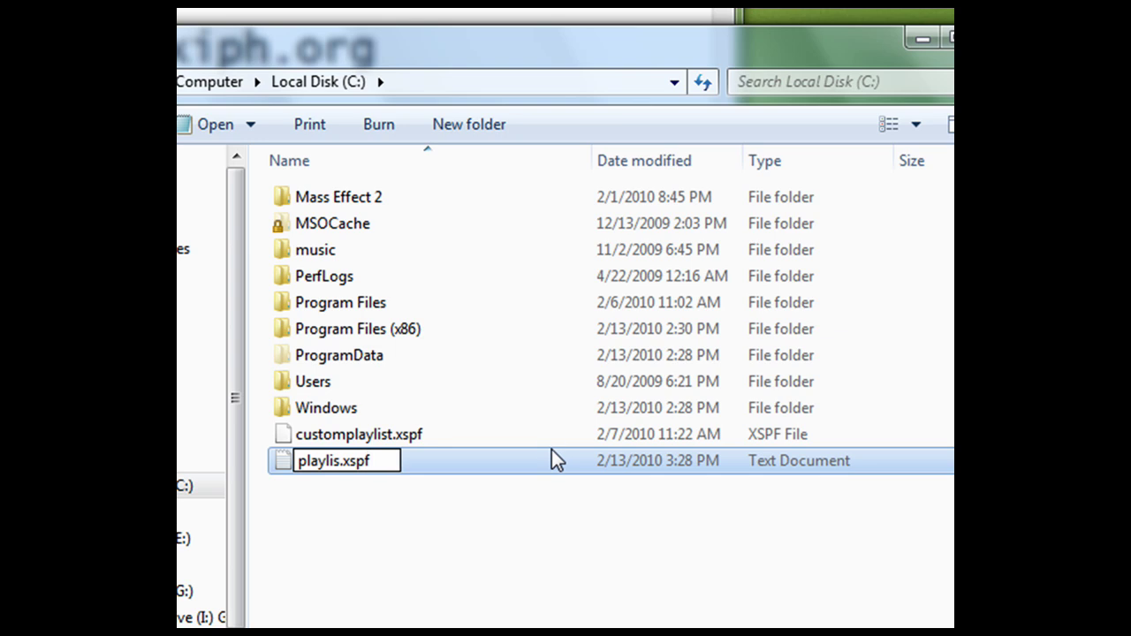
{"action": "key", "text": "Return"}
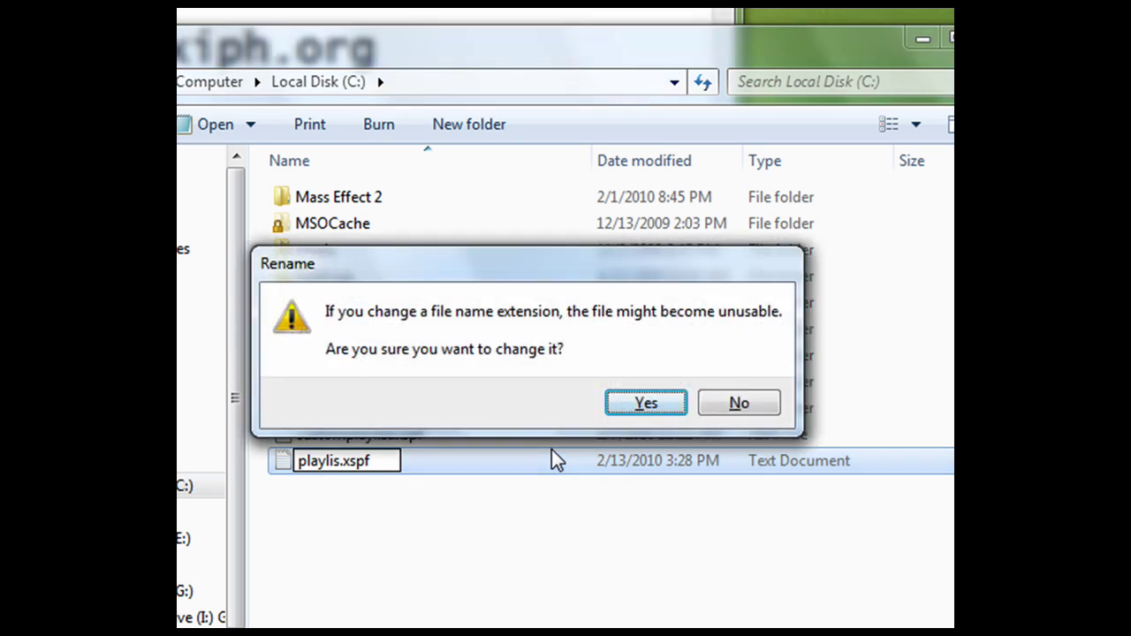
{"action": "key", "text": "Return"}
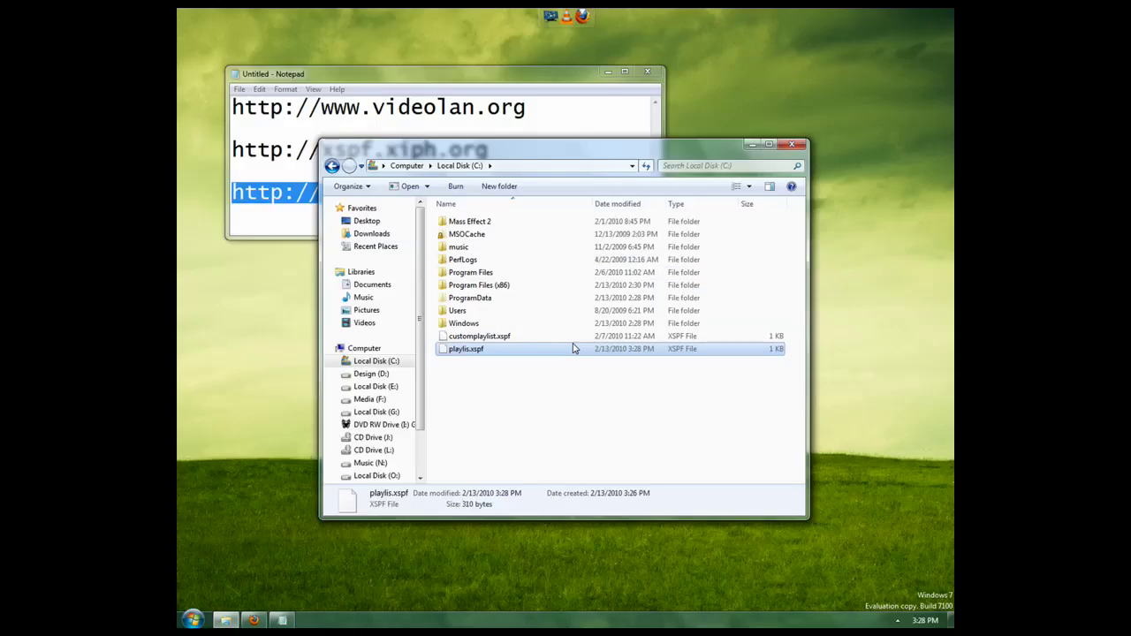
Step: Launch VLC, minimize Notepad, and open VLC's Preferences dialog
{"action": "left_click", "coordinate": [609, 72]}
{"action": "left_click", "coordinate": [566, 16]}
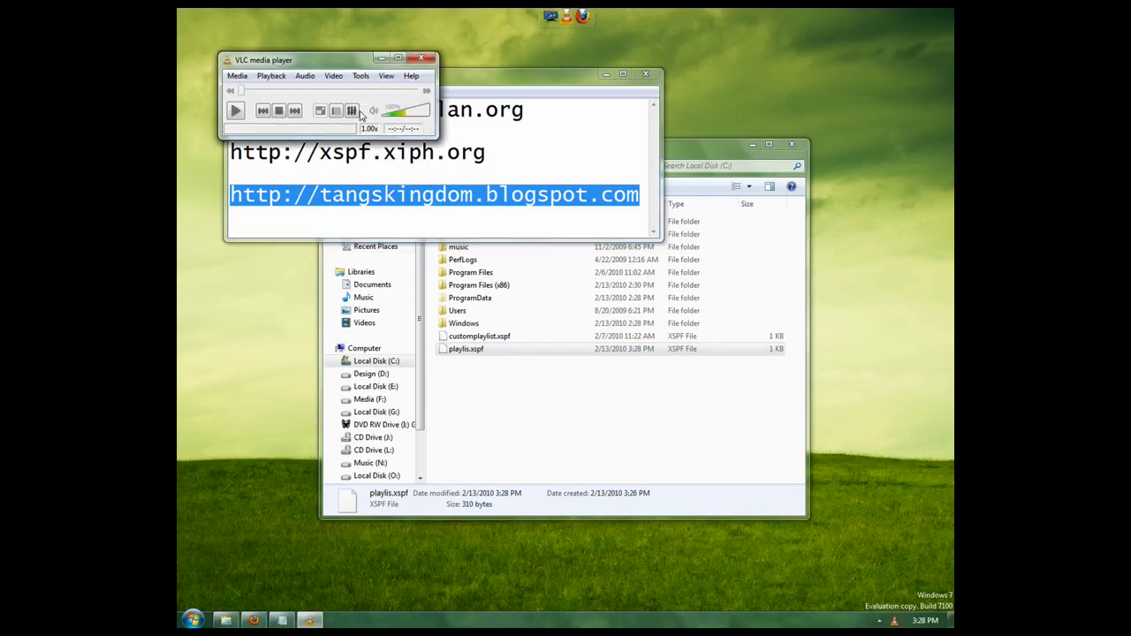
{"action": "left_click", "coordinate": [606, 74]}
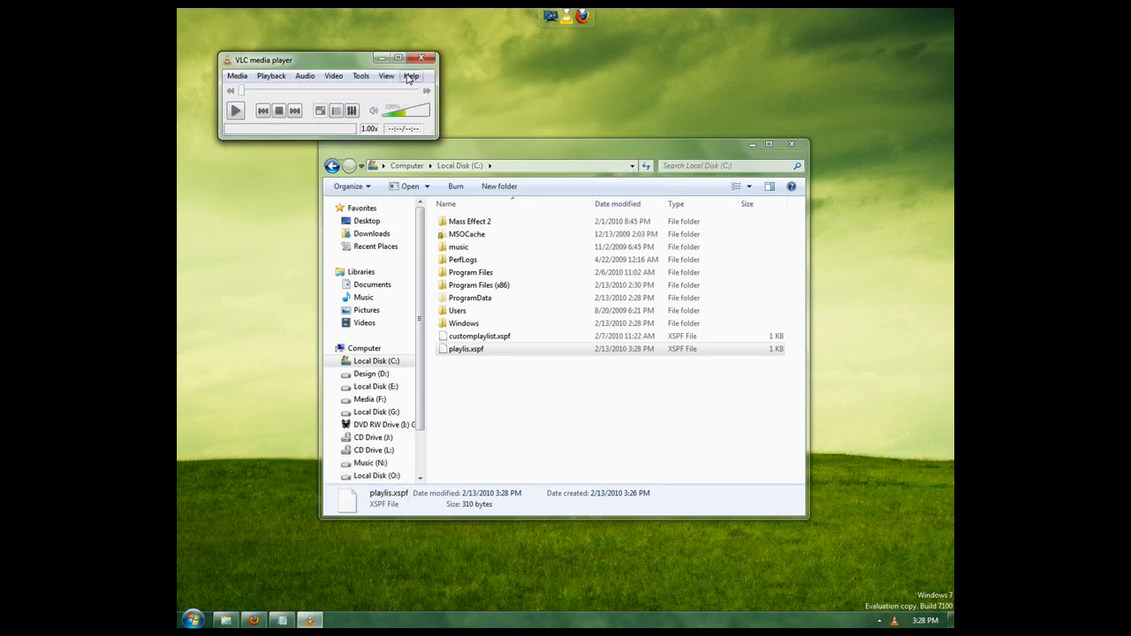
{"action": "left_click", "coordinate": [361, 76]}
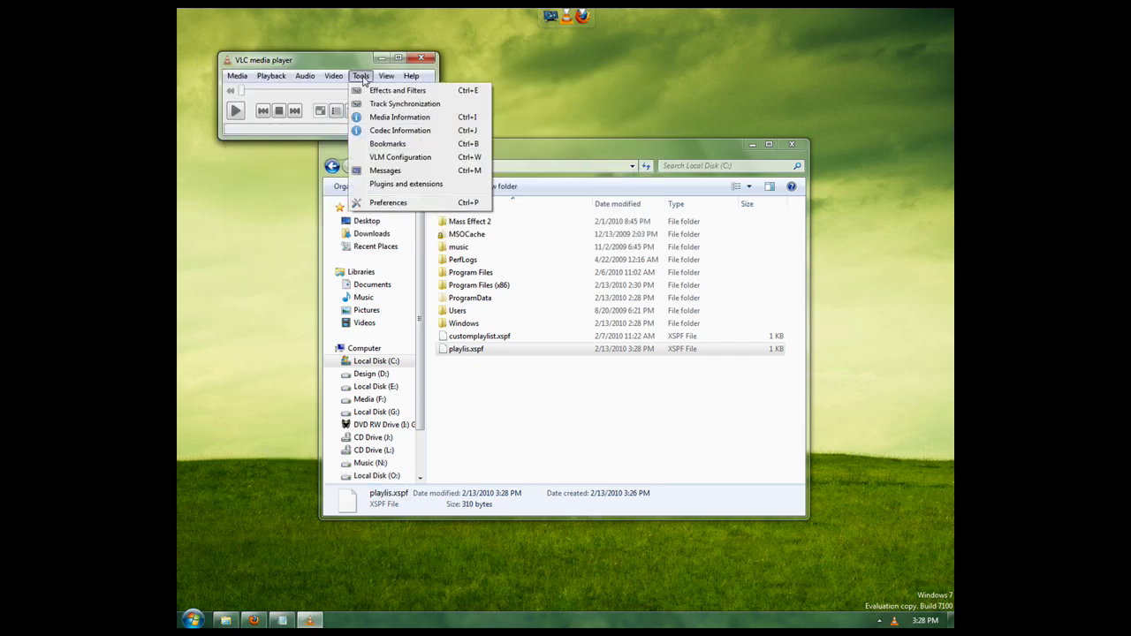
{"action": "left_click", "coordinate": [389, 203]}
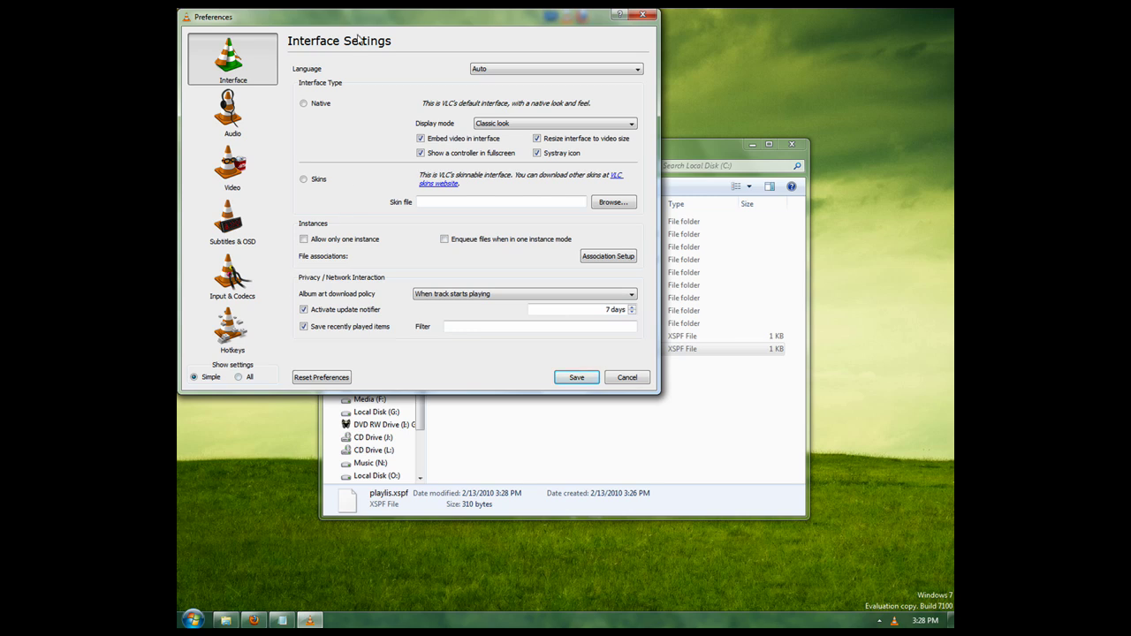
Step: Show All settings in VLC Preferences, open Playlist's Default stream field, and return to Explorer
{"action": "left_click_drag", "start_coordinate": [491, 26], "coordinate": [631, 122]}
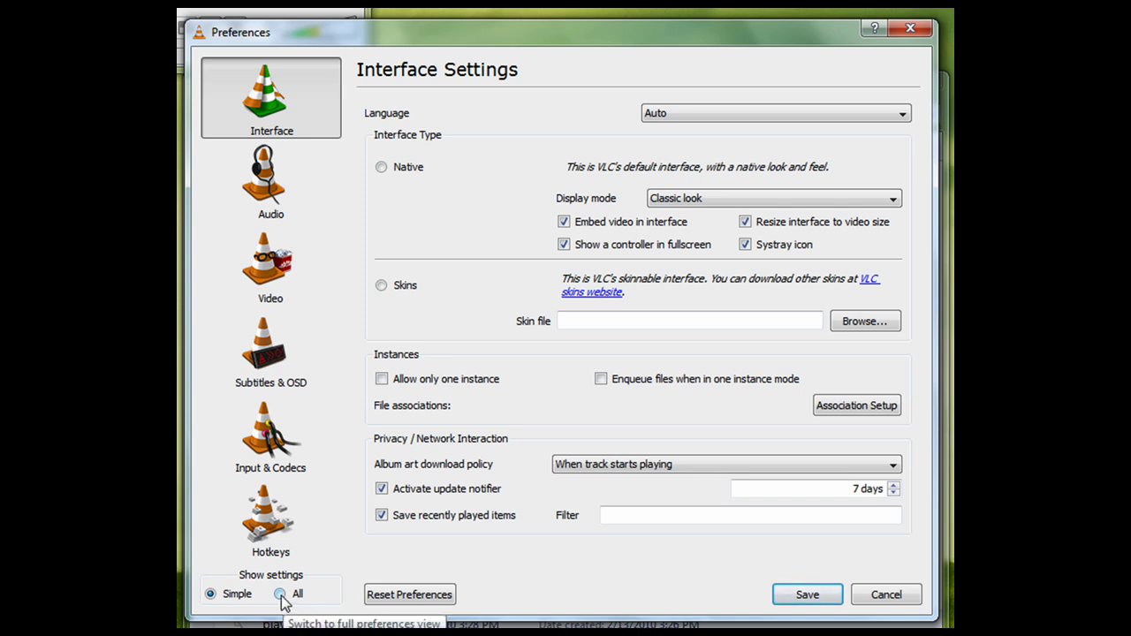
{"action": "left_click", "coordinate": [280, 595]}
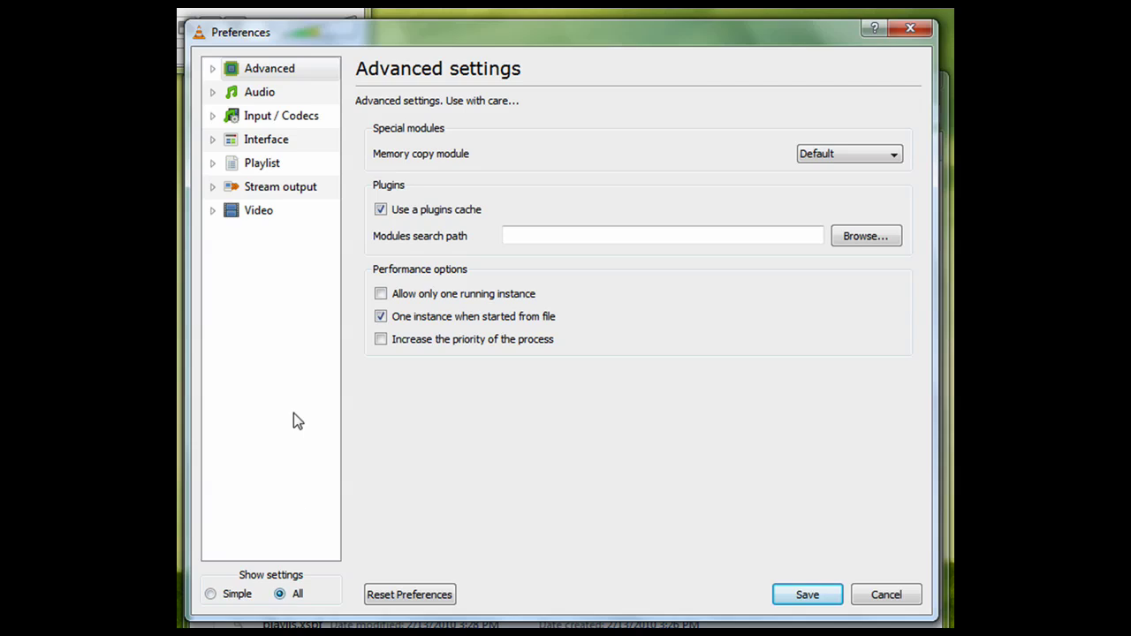
{"action": "left_click", "coordinate": [291, 170]}
{"action": "left_click", "coordinate": [558, 285]}
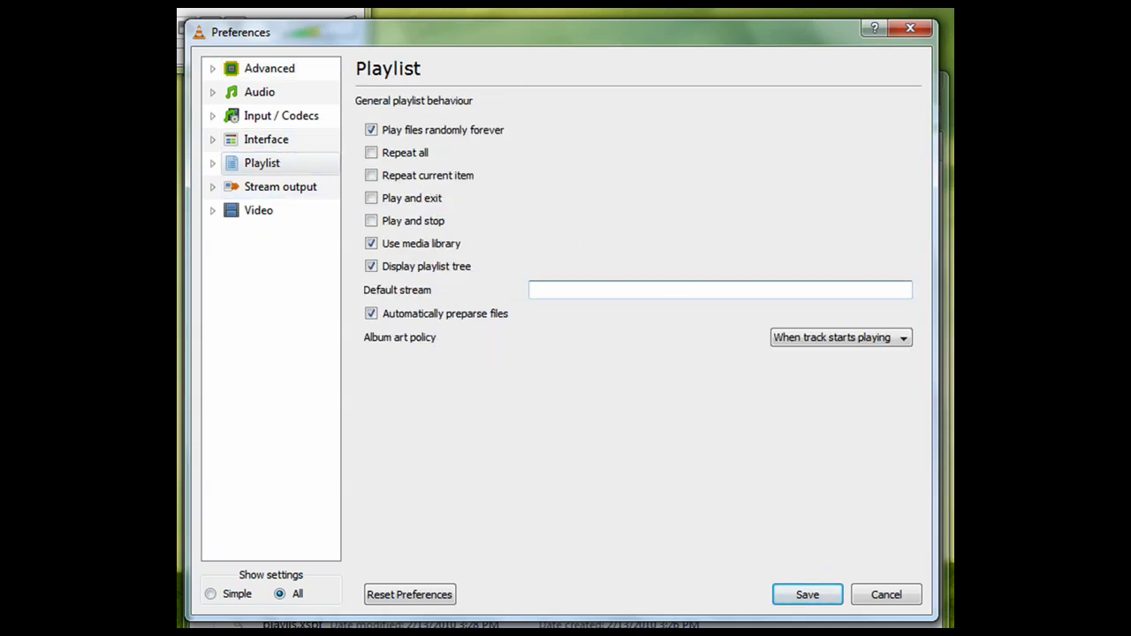
{"action": "key", "text": "alt+Tab"}
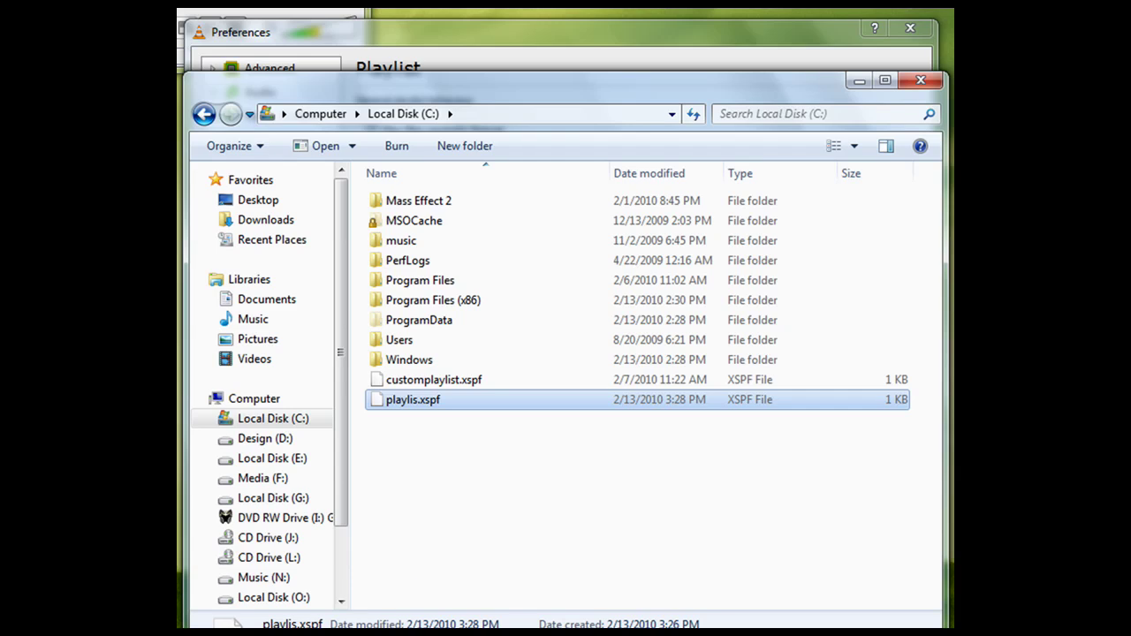
Step: Copy the C:\ path from Explorer's address bar into VLC's Default stream field
{"action": "left_click", "coordinate": [510, 115]}
{"action": "key", "text": "ctrl+c"}
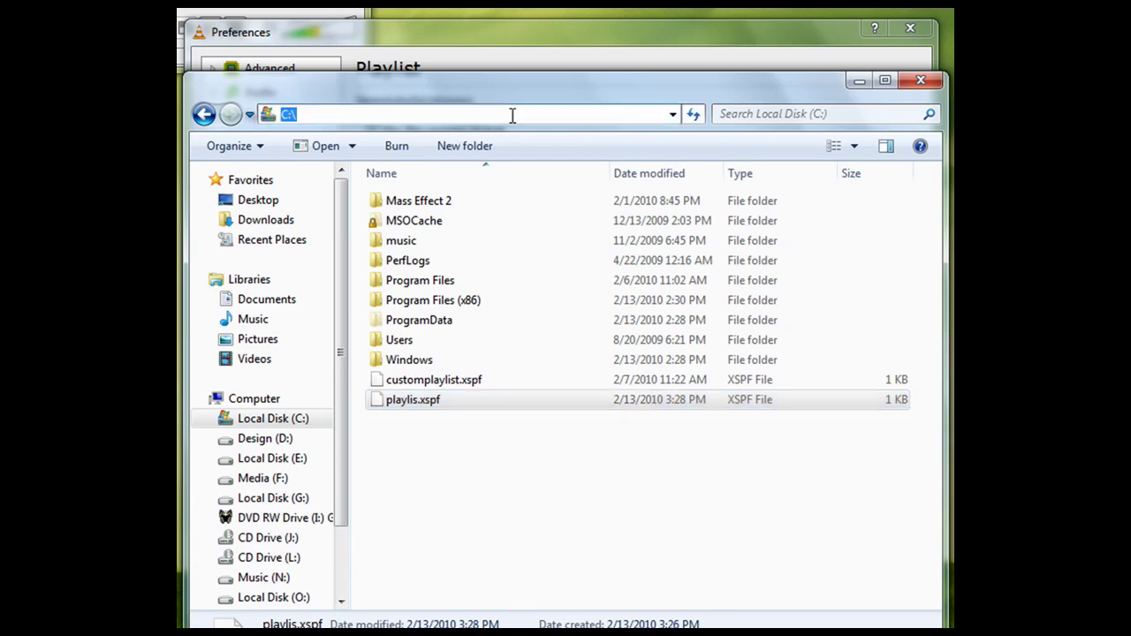
{"action": "key", "text": "alt+Tab"}
{"action": "left_click", "coordinate": [614, 294]}
{"action": "key", "text": "ctrl+v"}
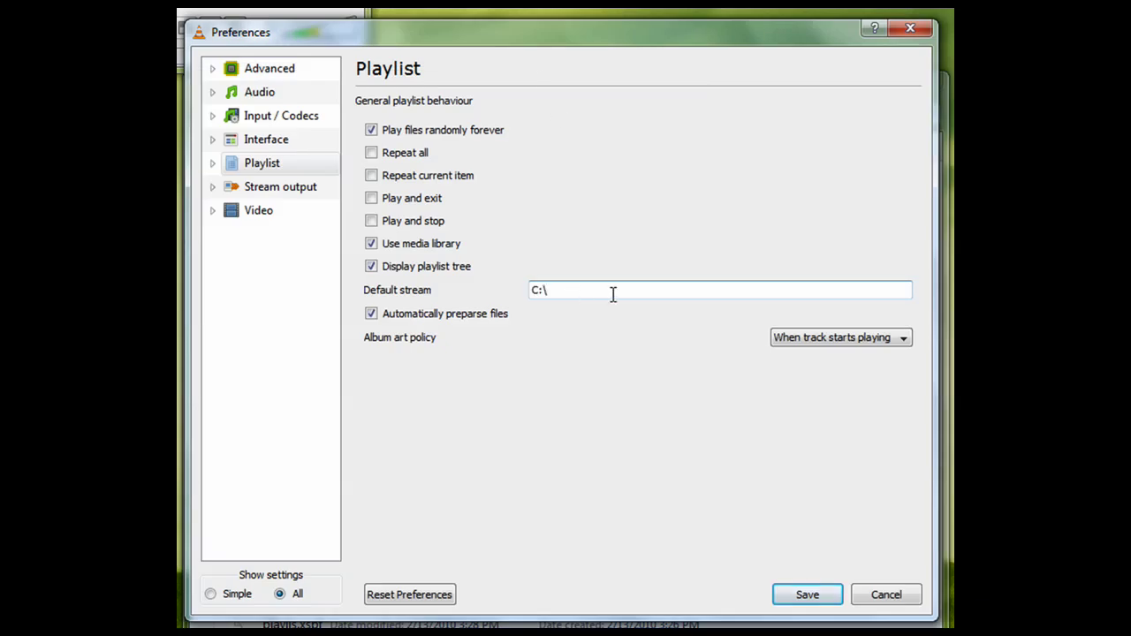
{"action": "key", "text": "alt+Tab"}
Step: Append the file name so Default stream reads C:\playlis.xspf, and save the preferences
{"action": "right_click", "coordinate": [423, 402]}
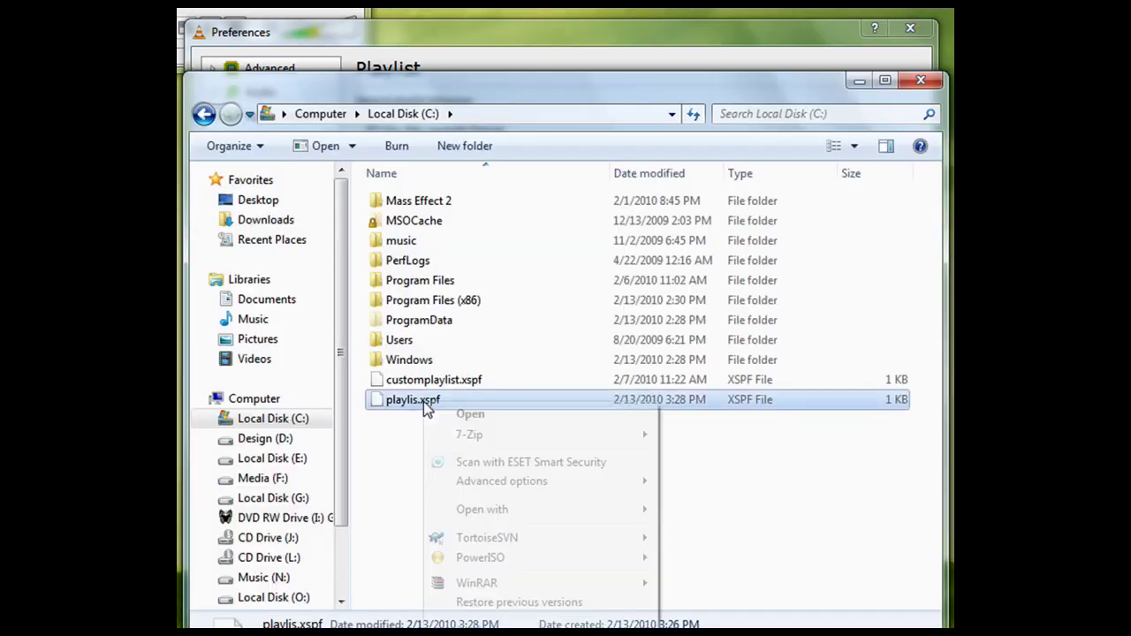
{"action": "key", "text": "m"}
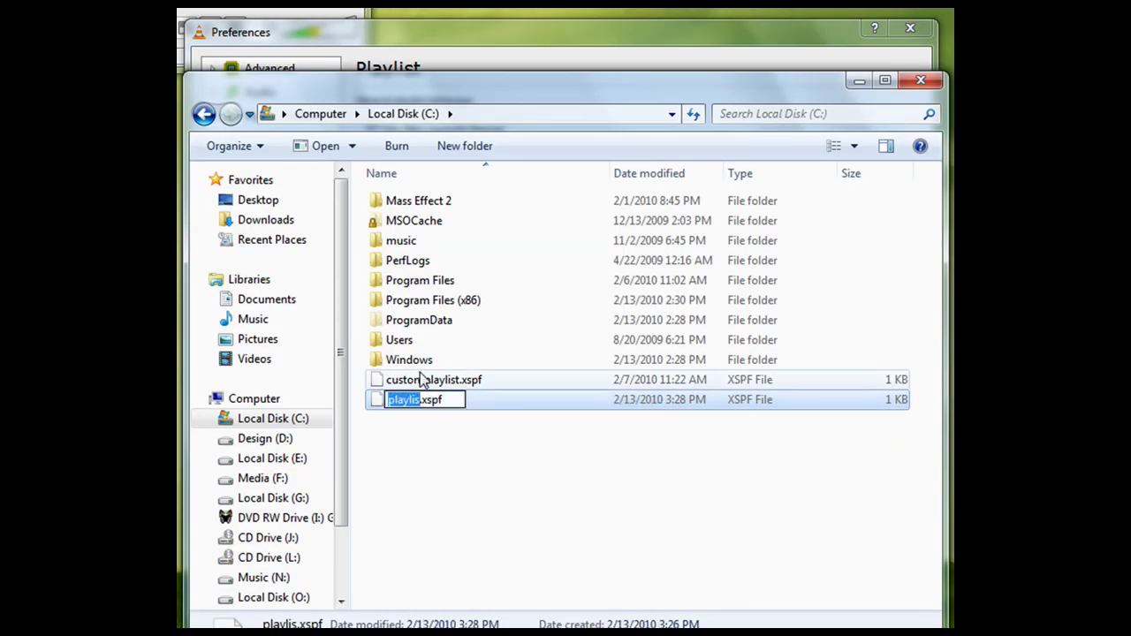
{"action": "left_click_drag", "start_coordinate": [457, 399], "coordinate": [257, 407]}
{"action": "key", "text": "ctrl+c"}
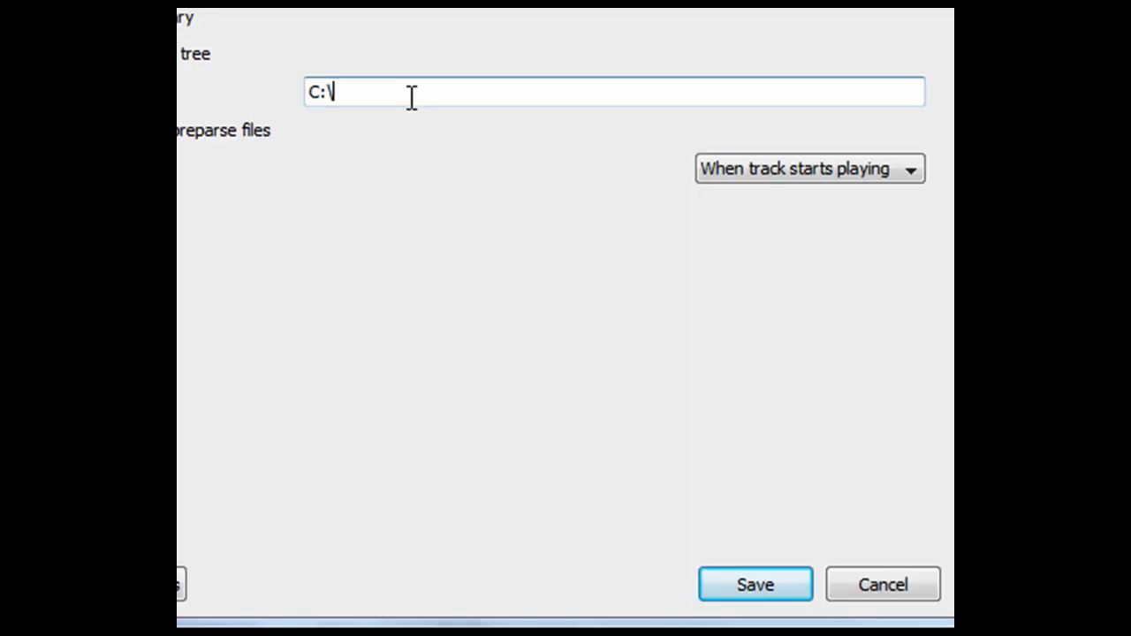
{"action": "left_click", "coordinate": [412, 97]}
{"action": "type", "text": "C:\\"}
{"action": "key", "text": "ctrl+v"}
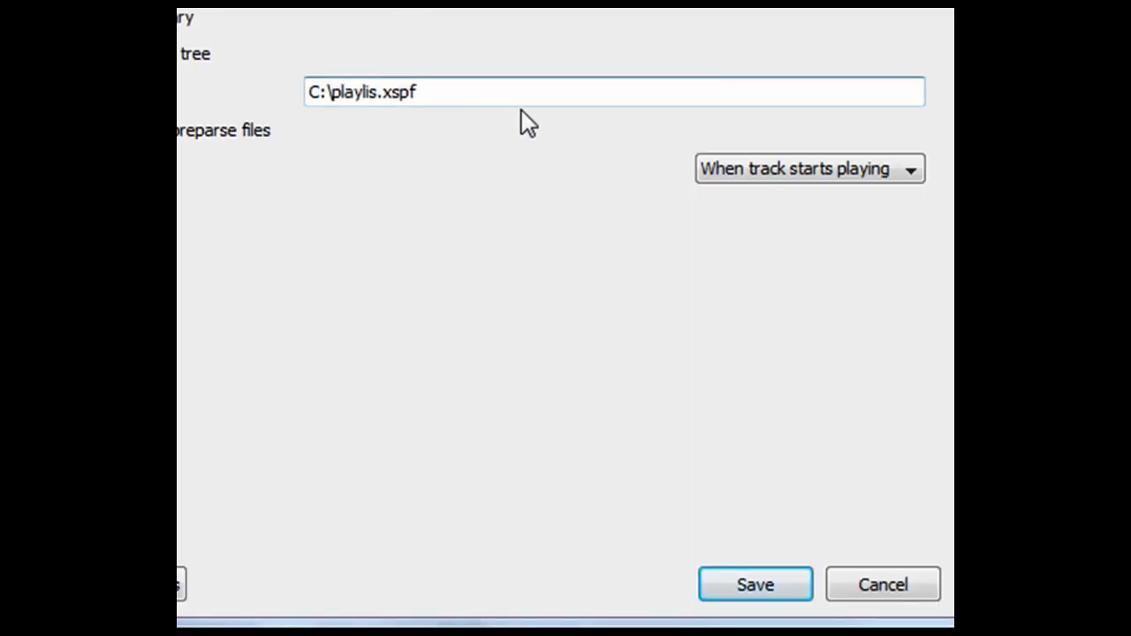
{"action": "left_click", "coordinate": [764, 577]}
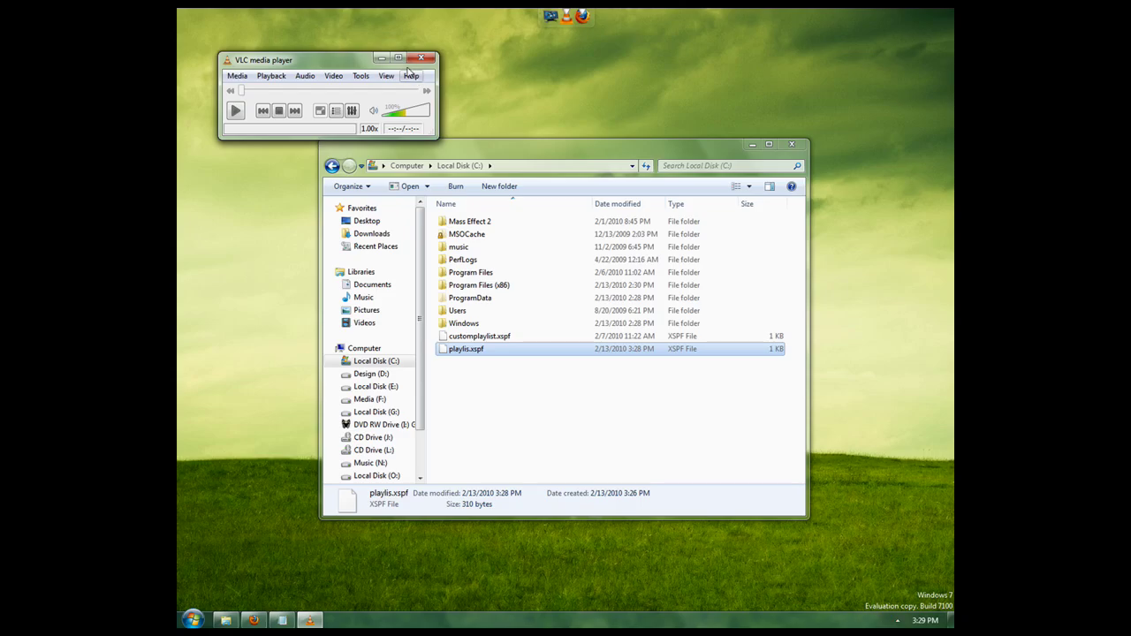
Step: Show VLC's still-empty Playlist window, arrange it beside the player, mute the sound, and quit VLC
{"action": "left_click_drag", "start_coordinate": [353, 61], "coordinate": [542, 62]}
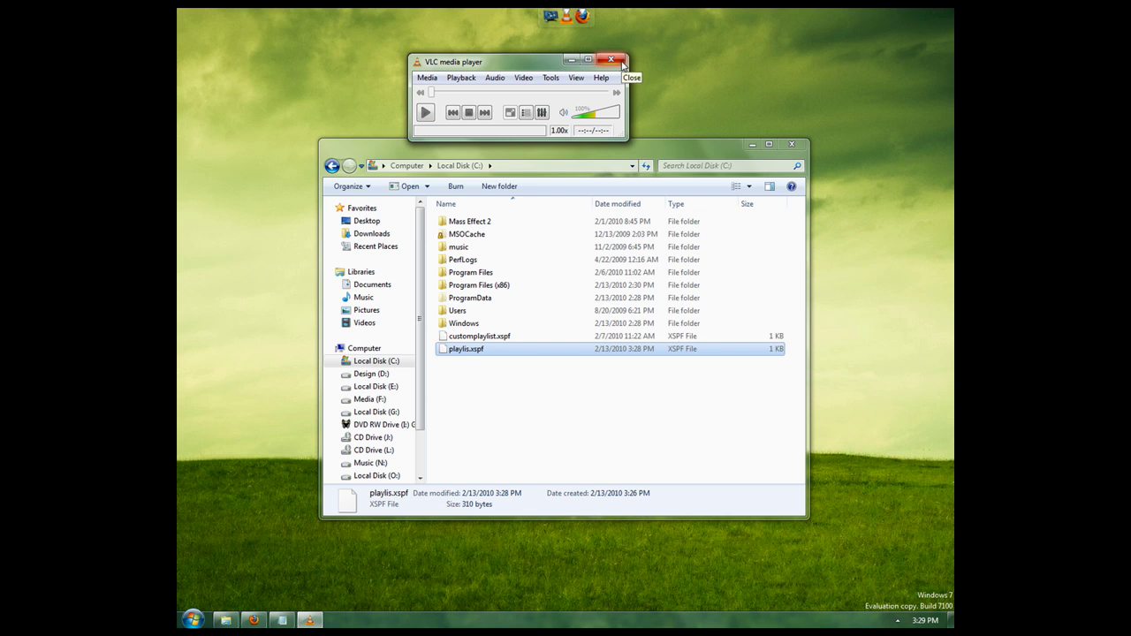
{"action": "left_click", "coordinate": [551, 78]}
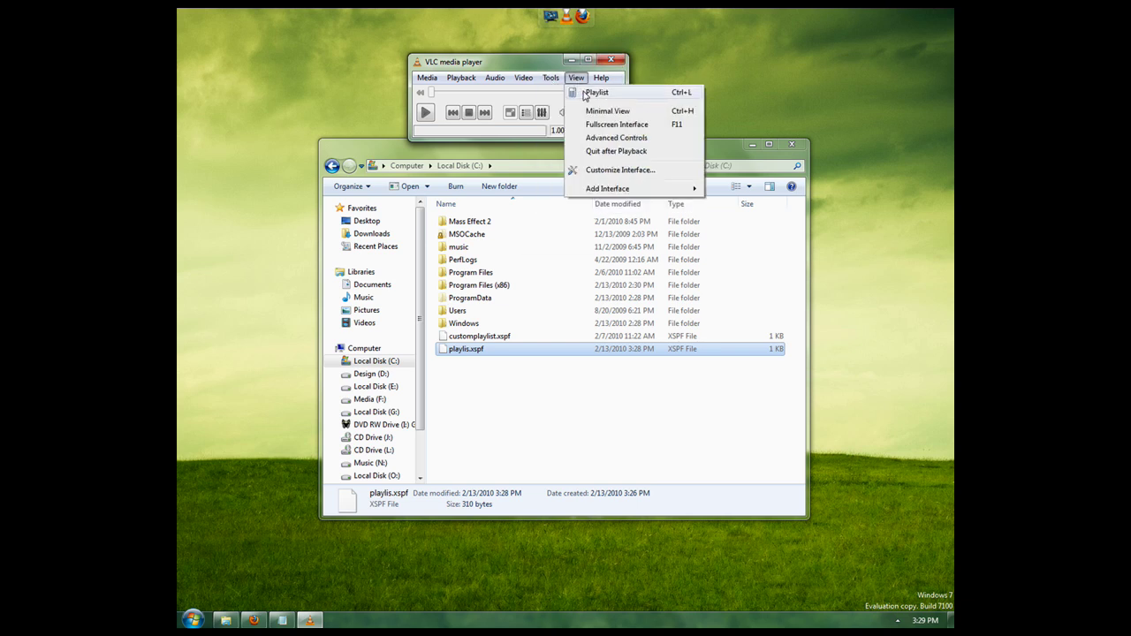
{"action": "left_click", "coordinate": [594, 92]}
{"action": "left_click_drag", "start_coordinate": [477, 64], "coordinate": [330, 37]}
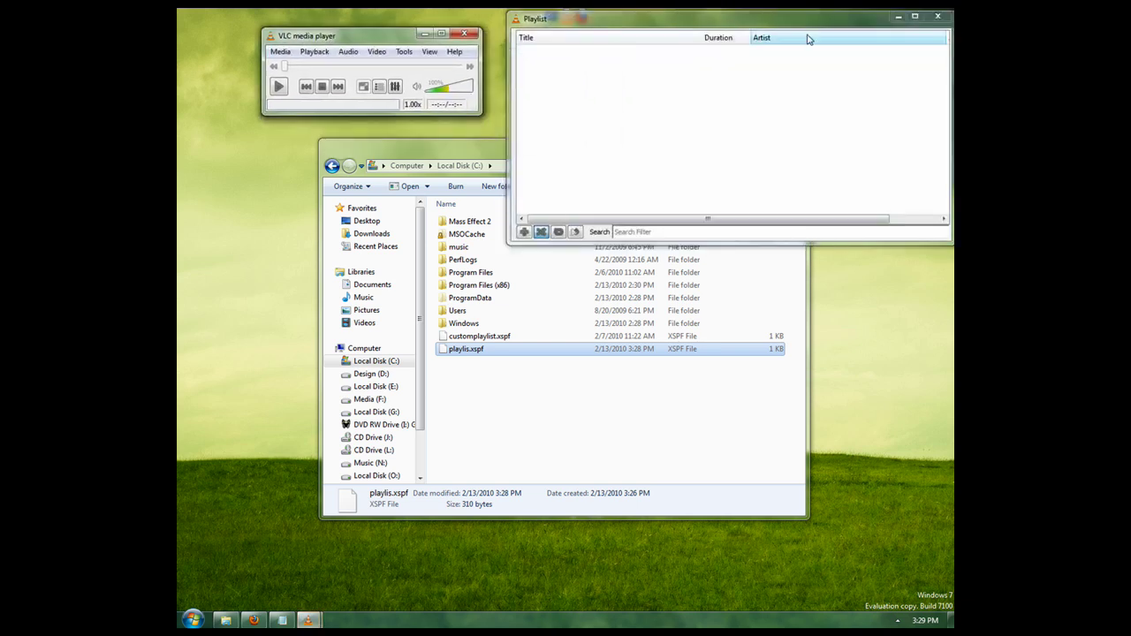
{"action": "left_click_drag", "start_coordinate": [707, 18], "coordinate": [612, 146]}
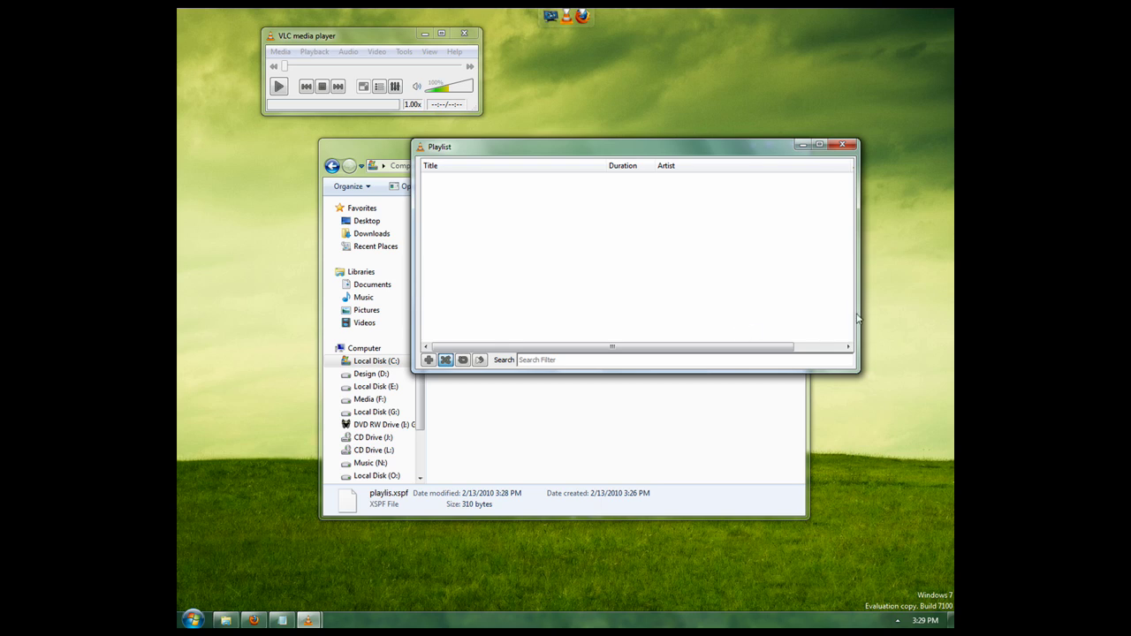
{"action": "left_click_drag", "start_coordinate": [858, 312], "coordinate": [667, 312]}
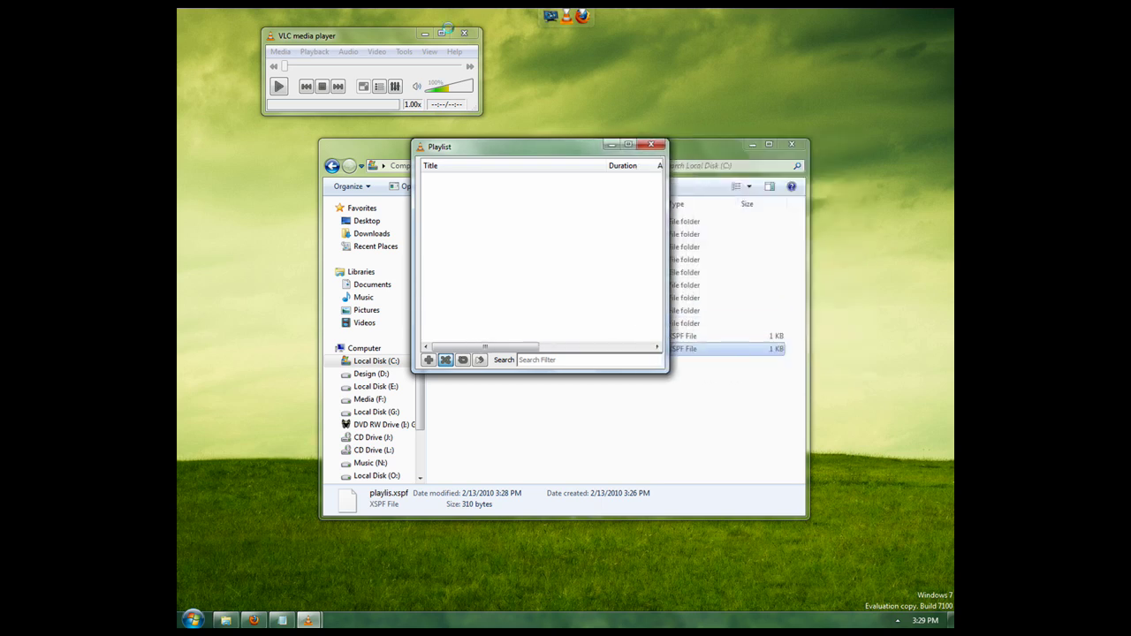
{"action": "left_click", "coordinate": [414, 85]}
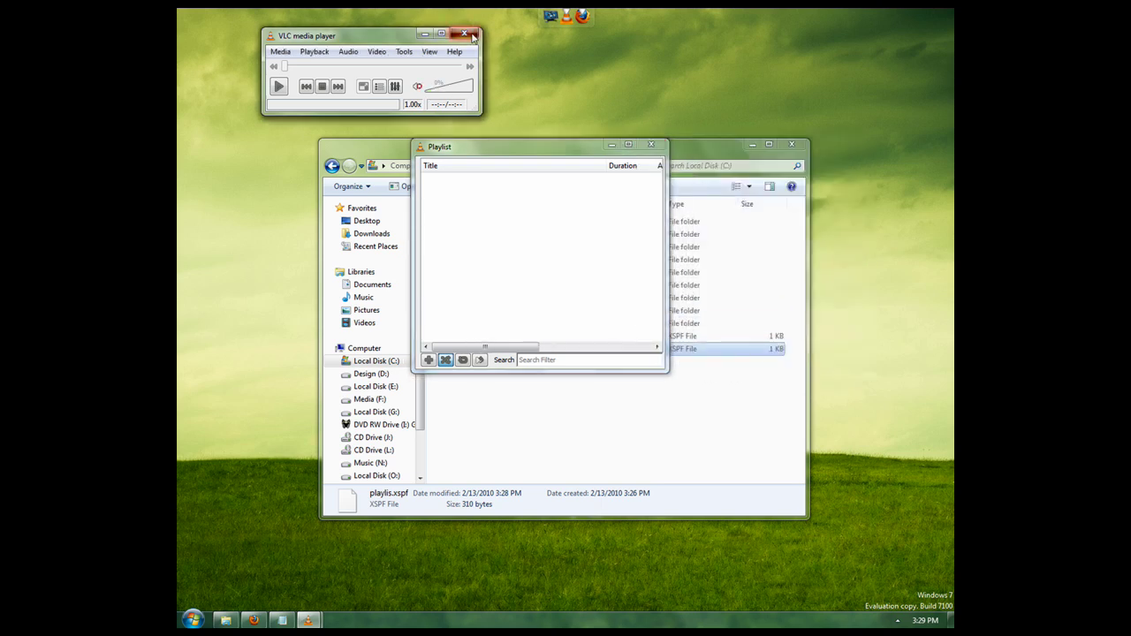
{"action": "key", "text": "ctrl+q"}
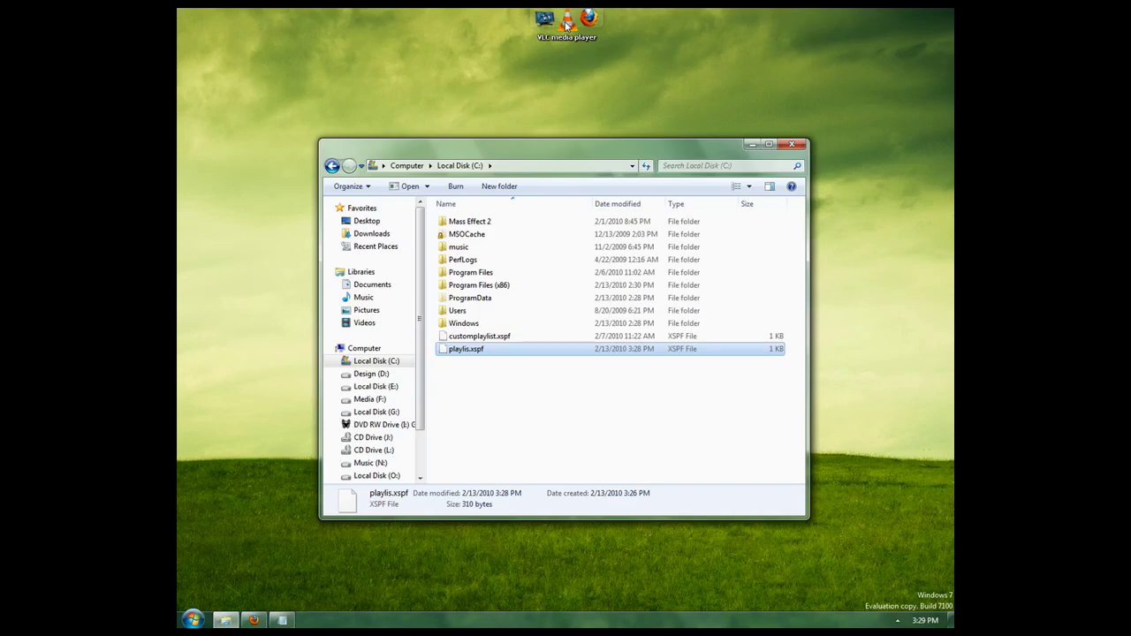
Step: Relaunch VLC, review the auto-loaded playlis.xspf tracks, and bring Explorer back into view
{"action": "double_click", "coordinate": [566, 24]}
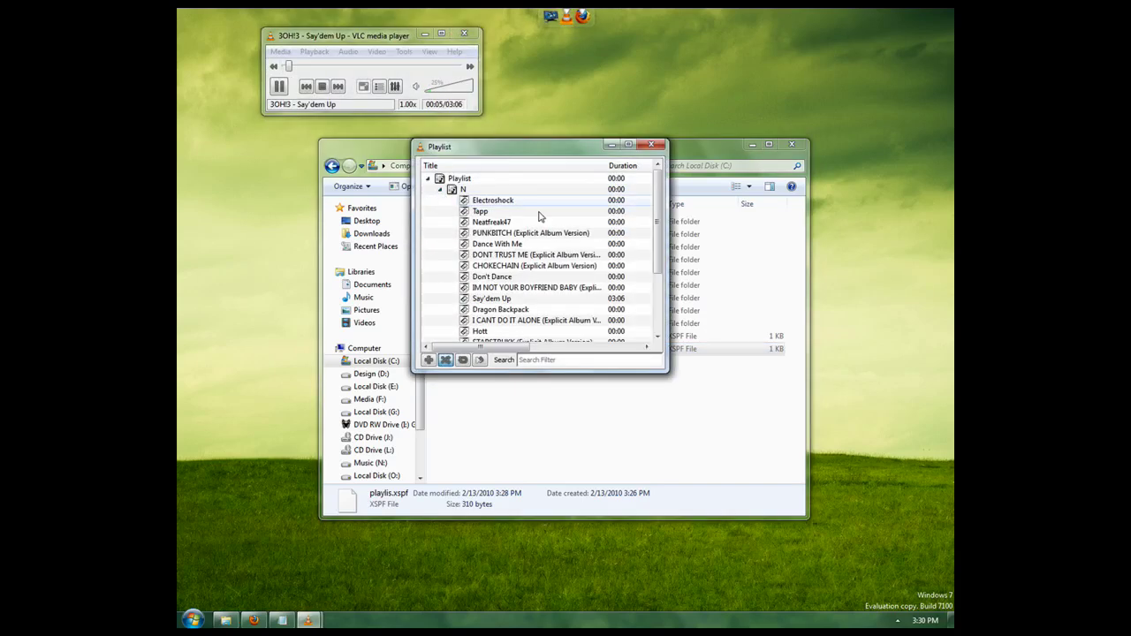
{"action": "scroll", "coordinate": [546, 225], "scroll_direction": "down", "scroll_amount": 3}
{"action": "scroll", "coordinate": [545, 226], "scroll_direction": "up", "scroll_amount": 3}
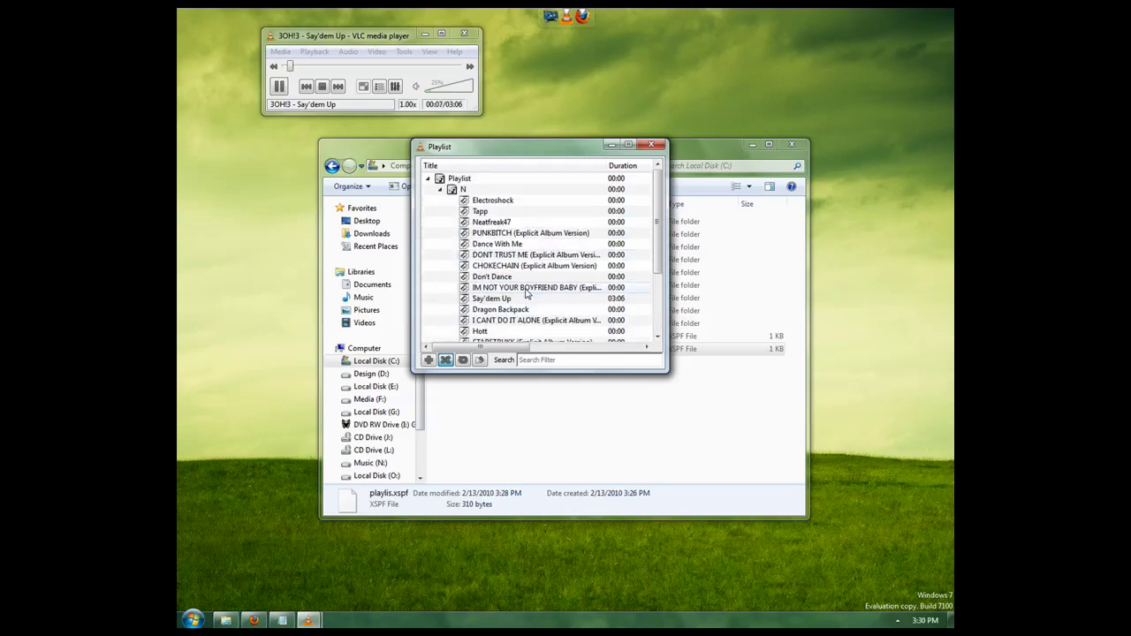
{"action": "scroll", "coordinate": [510, 217], "scroll_direction": "down", "scroll_amount": 3}
{"action": "scroll", "coordinate": [510, 223], "scroll_direction": "up", "scroll_amount": 3}
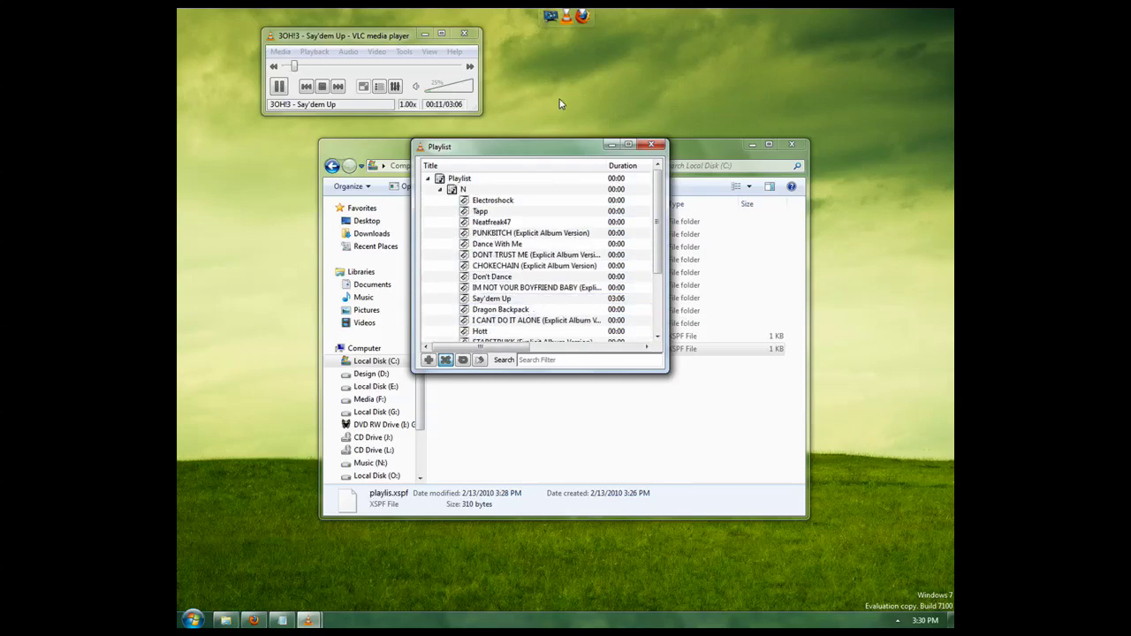
{"action": "left_click_drag", "start_coordinate": [720, 150], "coordinate": [770, 181]}
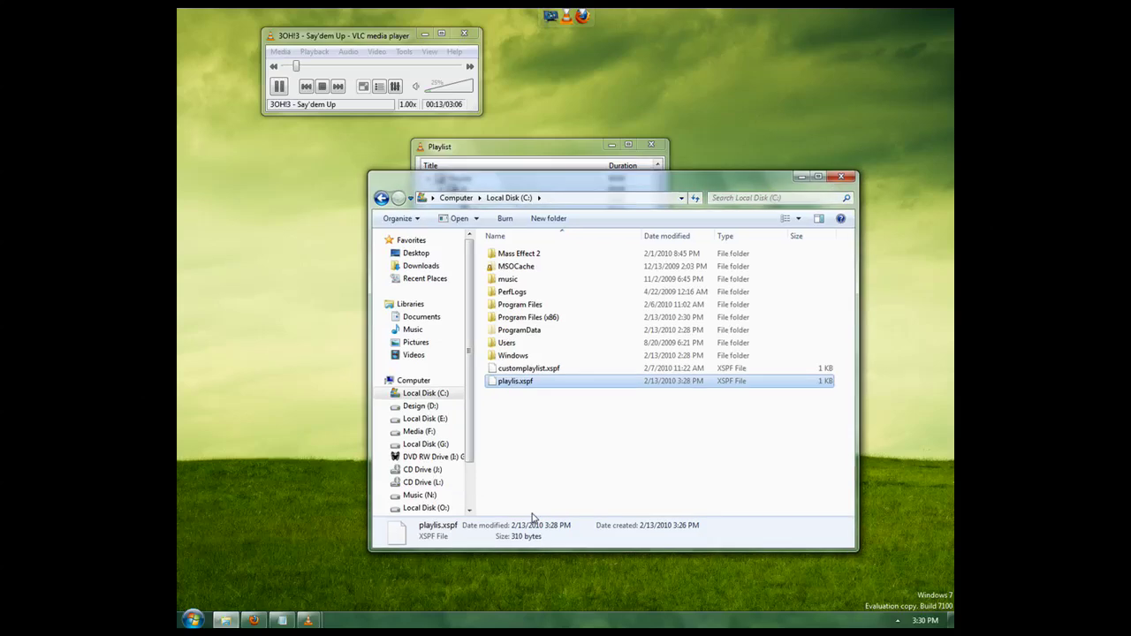
Step: Copy 01 - Take My Mind (Original Mix).mp3 from Music (N:) > Burned > Adam K
{"action": "left_click", "coordinate": [539, 477]}
{"action": "scroll", "coordinate": [473, 445], "scroll_direction": "down", "scroll_amount": 2}
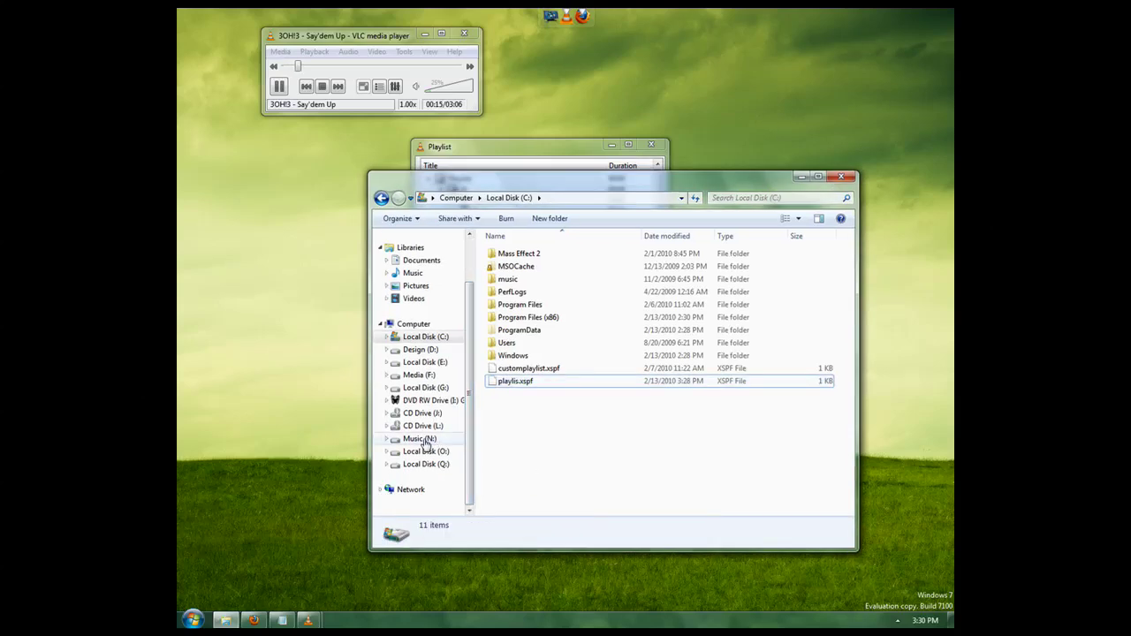
{"action": "left_click", "coordinate": [419, 439]}
{"action": "double_click", "coordinate": [509, 348]}
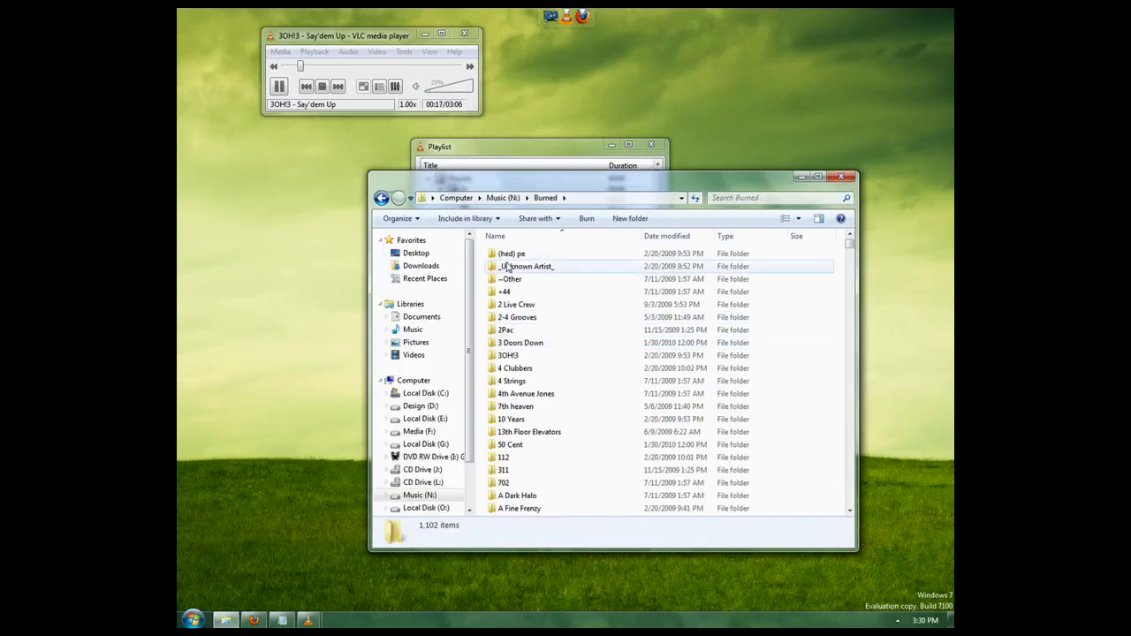
{"action": "scroll", "coordinate": [563, 374], "scroll_direction": "down", "scroll_amount": 1}
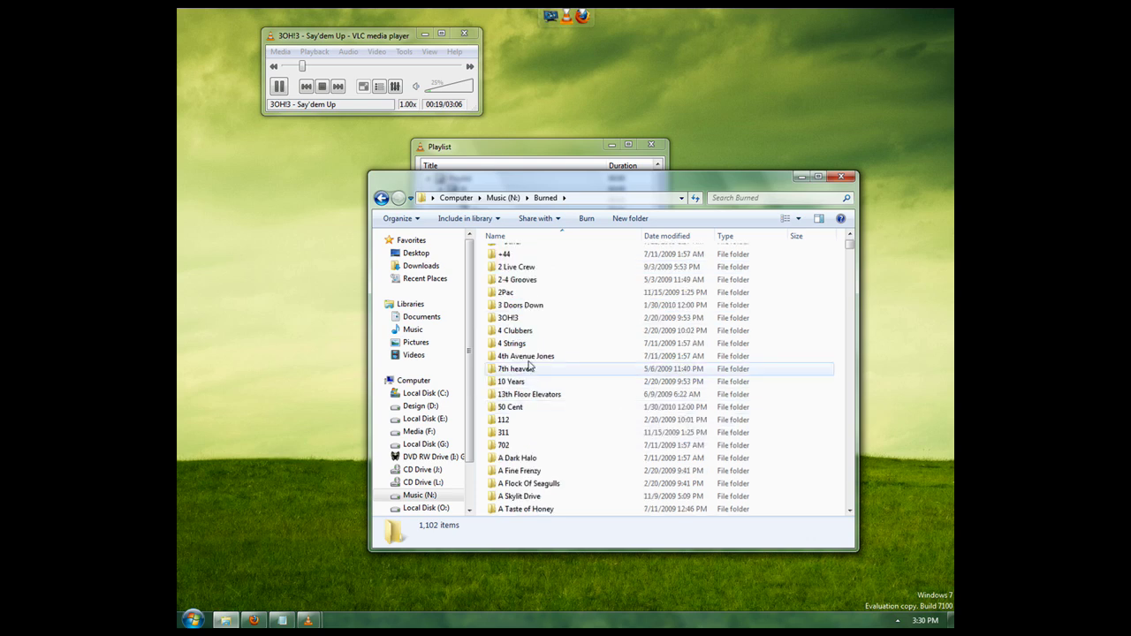
{"action": "scroll", "coordinate": [590, 392], "scroll_direction": "down", "scroll_amount": 6}
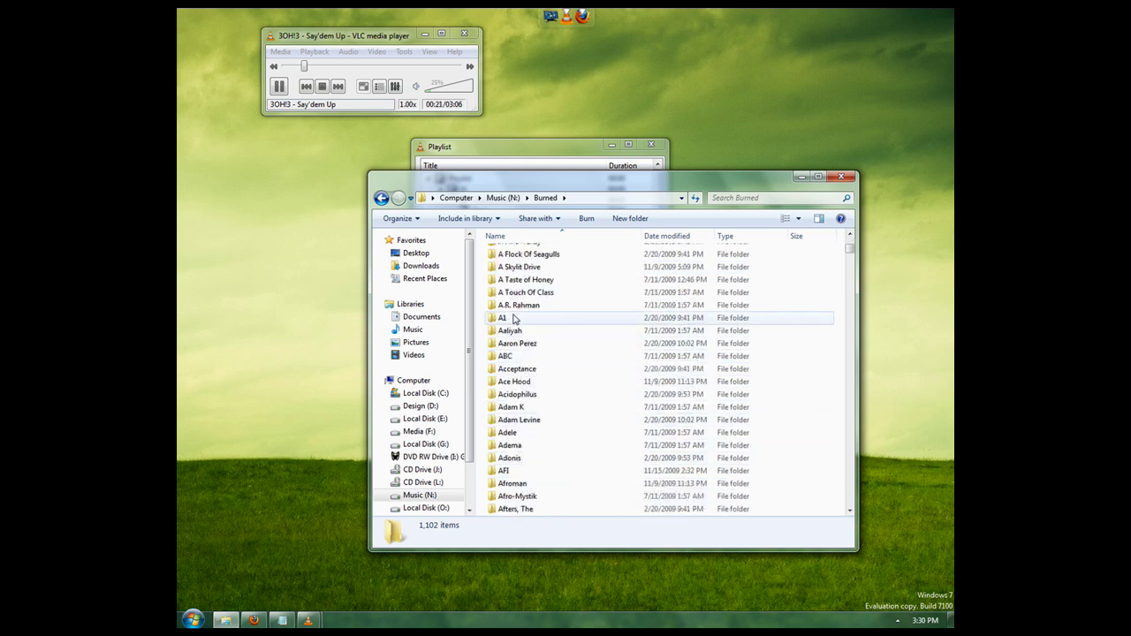
{"action": "double_click", "coordinate": [520, 408]}
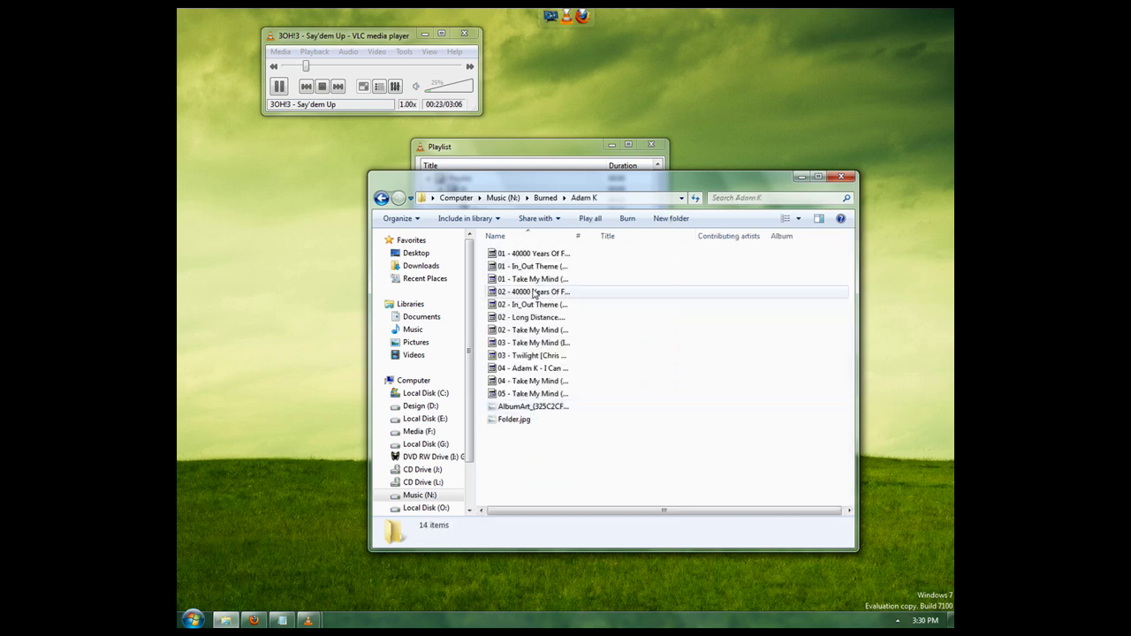
{"action": "left_click", "coordinate": [532, 280]}
{"action": "right_click", "coordinate": [533, 281]}
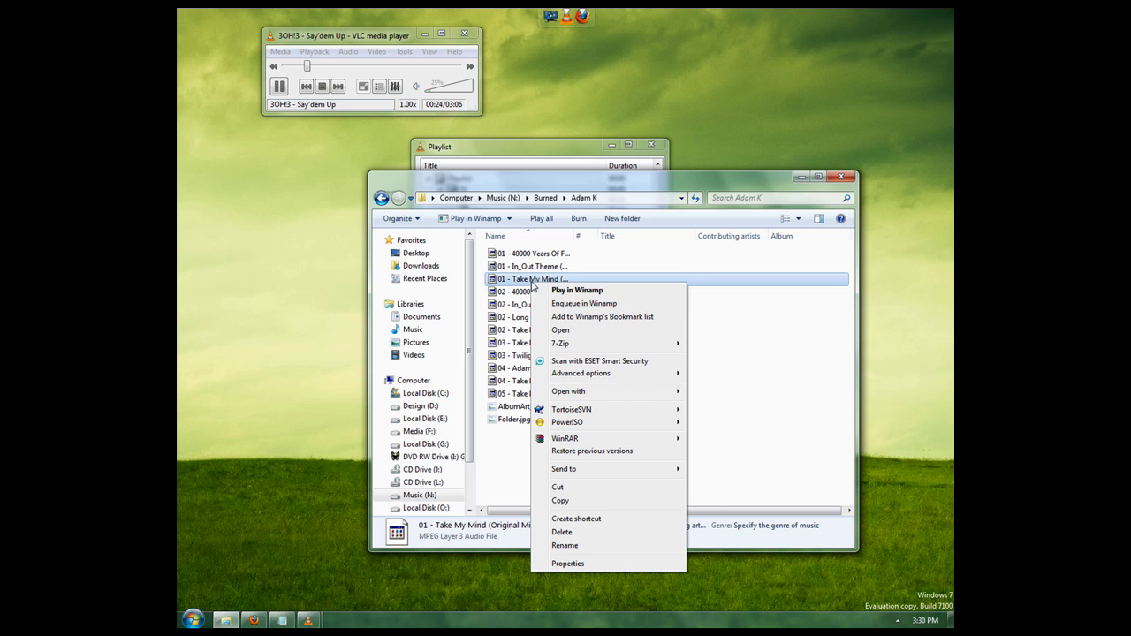
{"action": "left_click", "coordinate": [562, 500]}
Step: Paste the track into the Burned > 3OH!3 folder and close VLC
{"action": "key", "text": "BackSpace"}
{"action": "scroll", "coordinate": [528, 339], "scroll_direction": "up", "scroll_amount": 3}
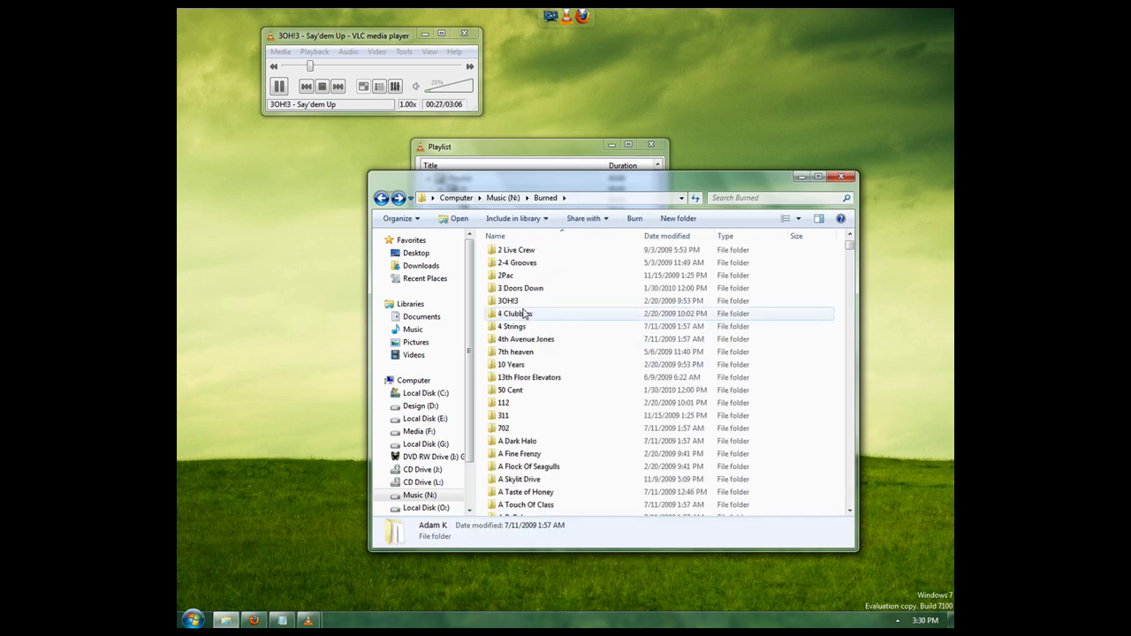
{"action": "double_click", "coordinate": [520, 305]}
{"action": "right_click", "coordinate": [730, 346]}
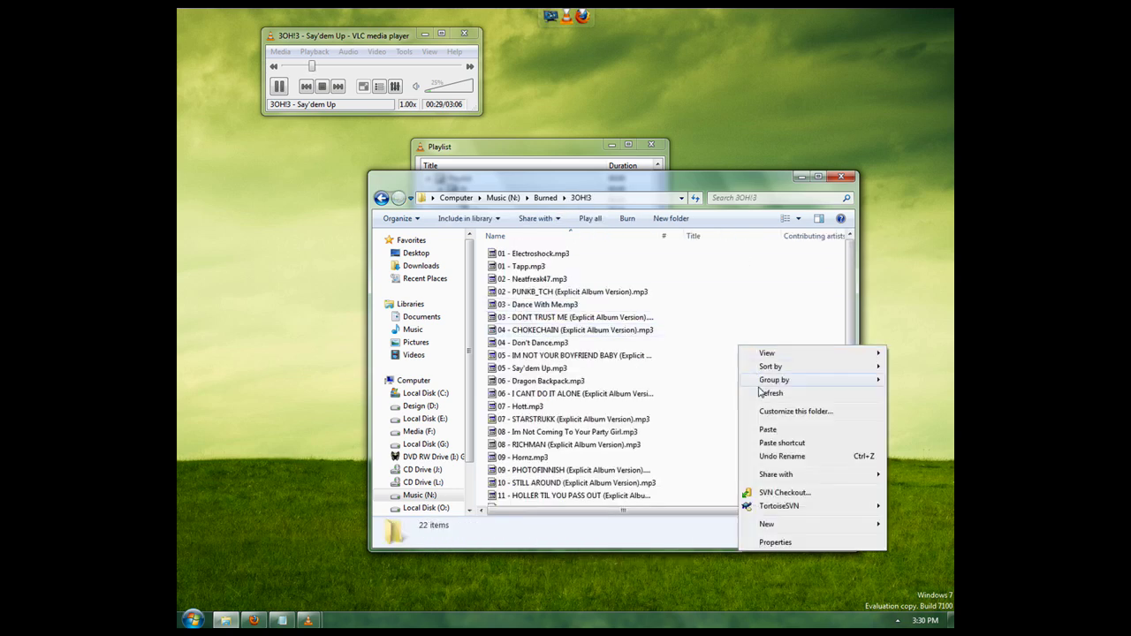
{"action": "left_click", "coordinate": [760, 435]}
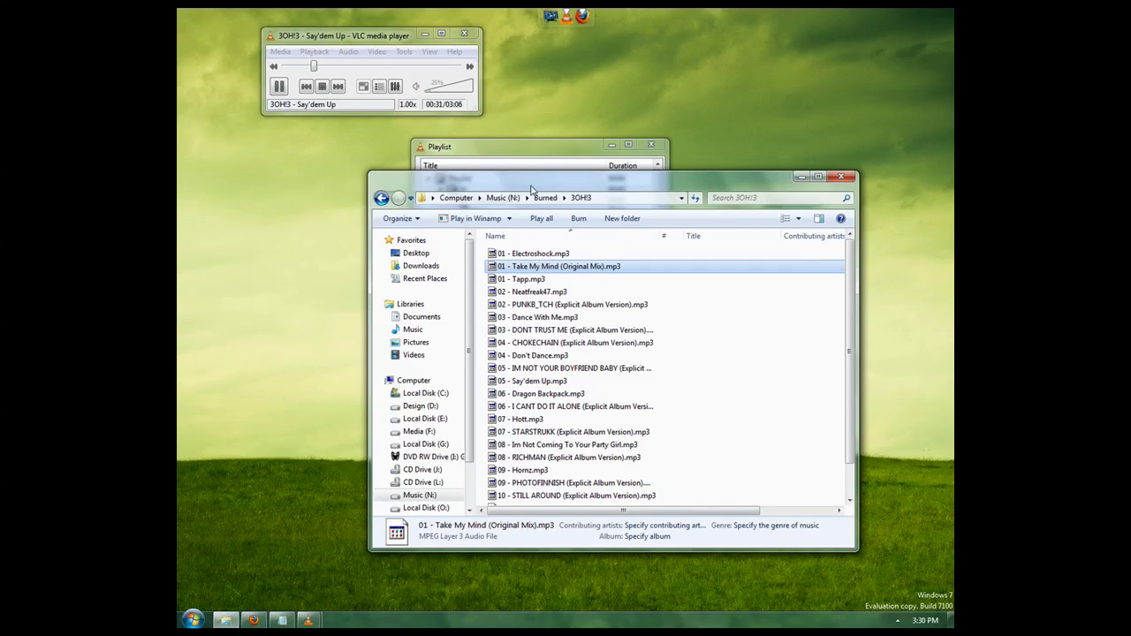
{"action": "left_click", "coordinate": [468, 39]}
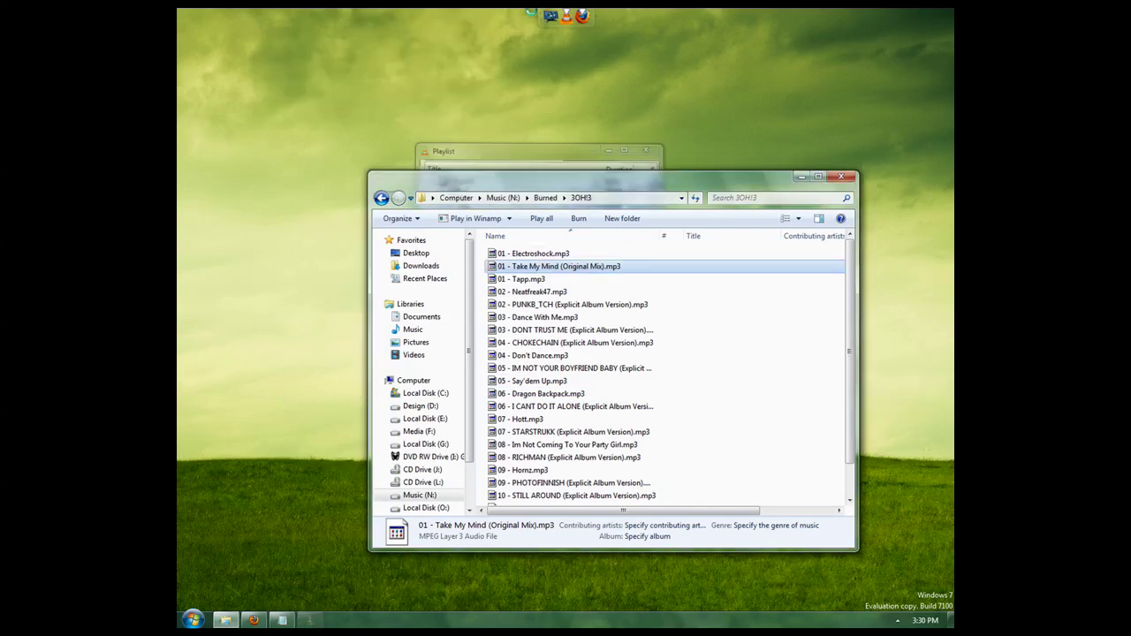
Step: Relaunch VLC, find Take My Mind (Original Mix) under Playlist > N, then close the playlist
{"action": "left_click", "coordinate": [568, 23]}
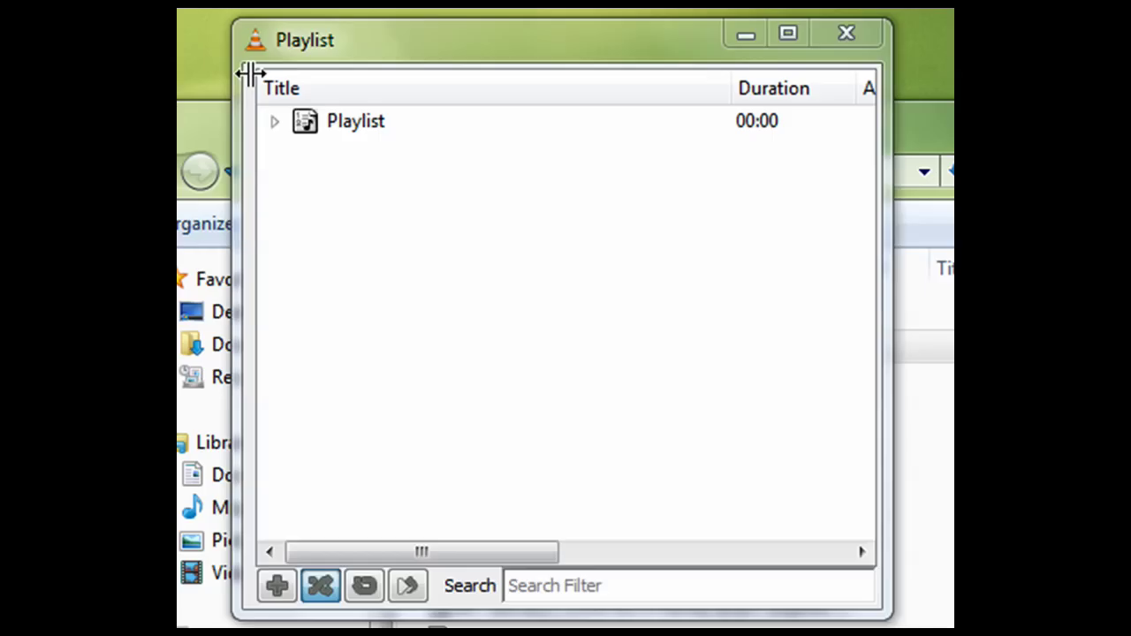
{"action": "left_click", "coordinate": [427, 178]}
{"action": "left_click", "coordinate": [439, 189]}
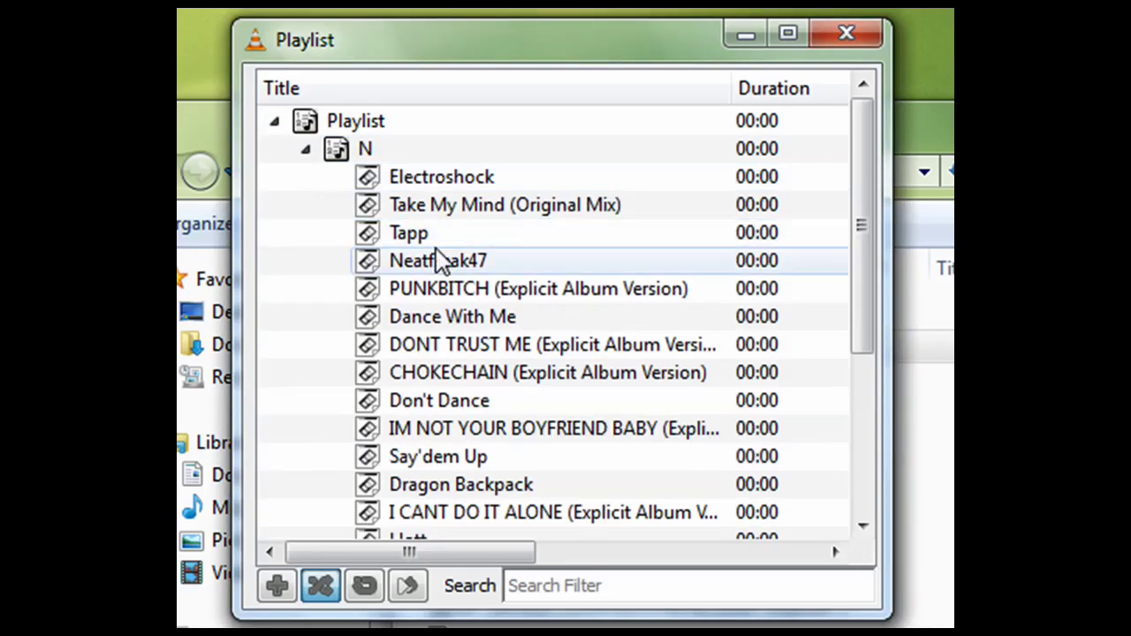
{"action": "left_click", "coordinate": [517, 206]}
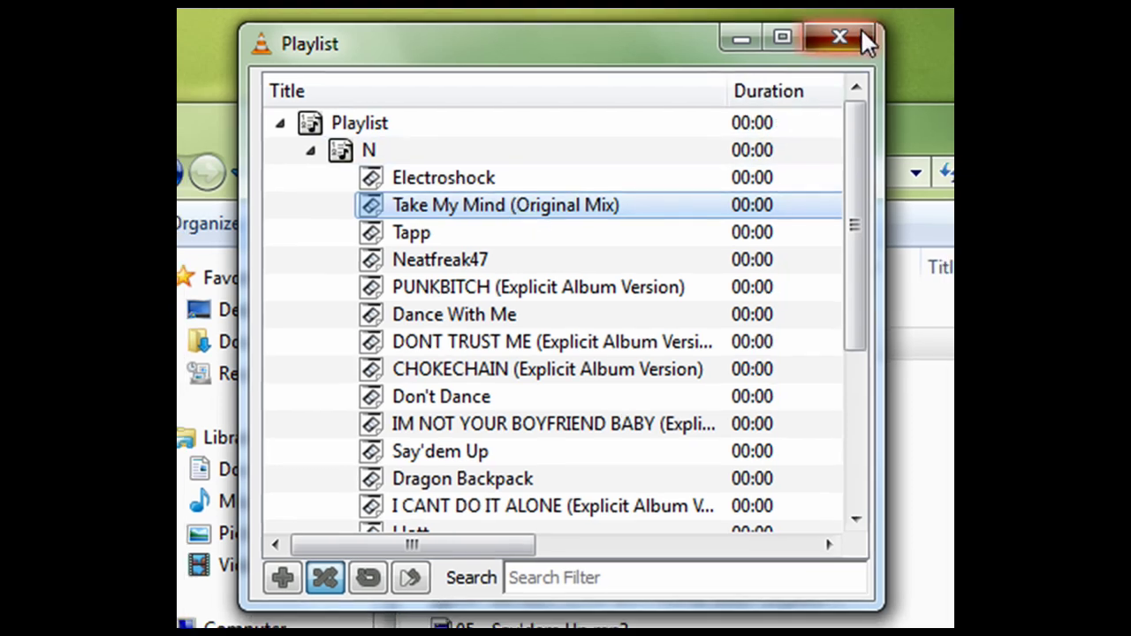
{"action": "left_click", "coordinate": [864, 39]}
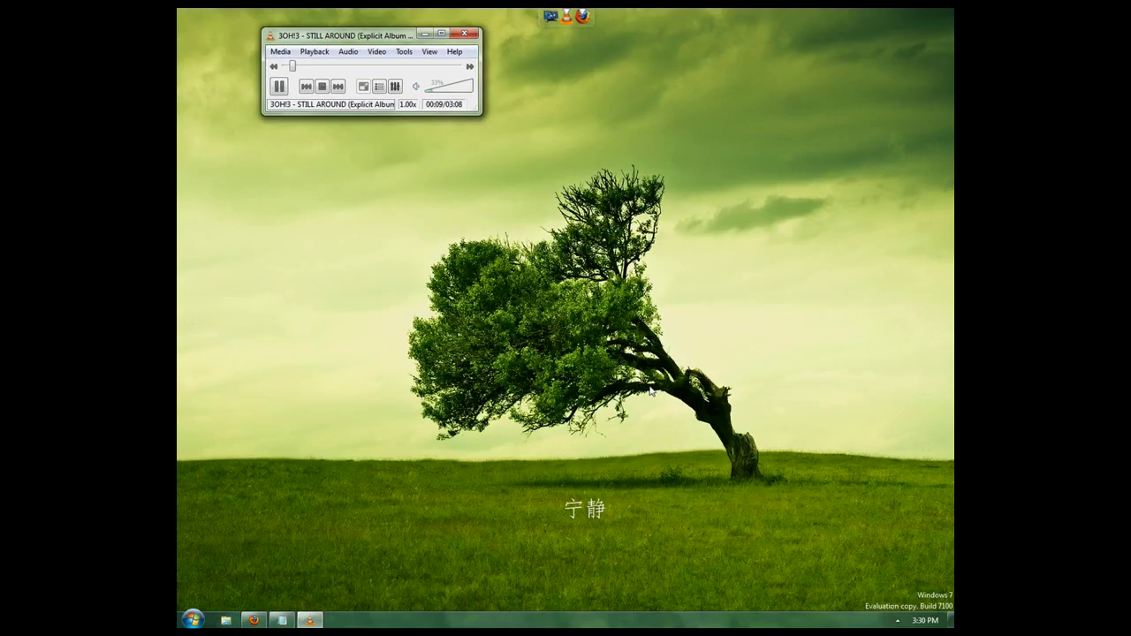
Step: Stop the song currently playing in VLC
{"action": "left_click", "coordinate": [329, 523]}
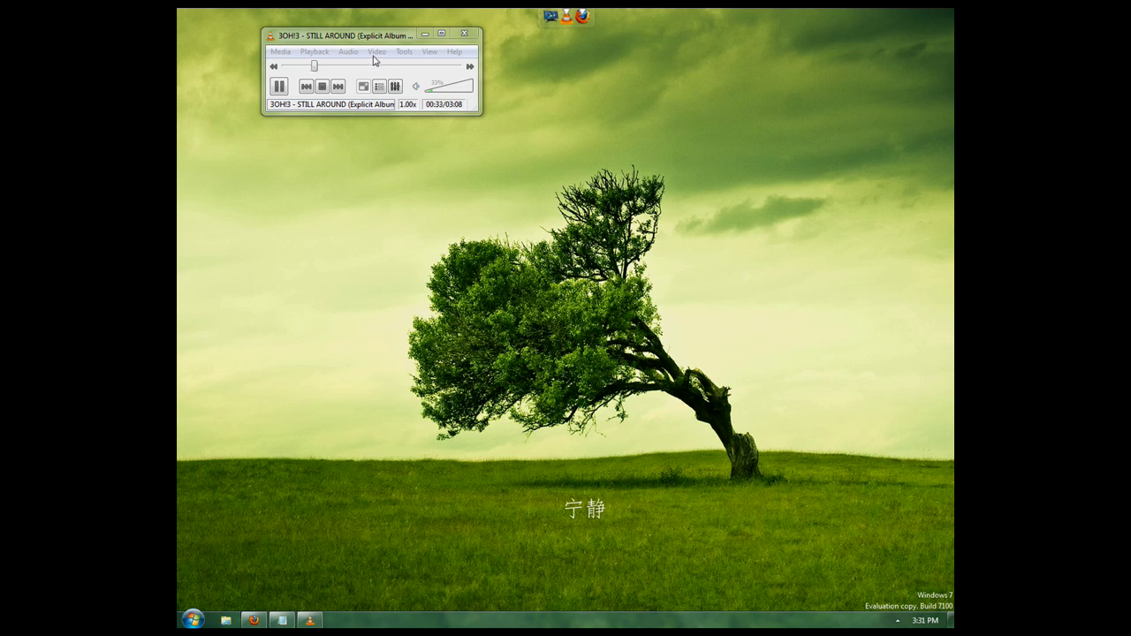
{"action": "left_click_drag", "start_coordinate": [363, 35], "coordinate": [471, 188]}
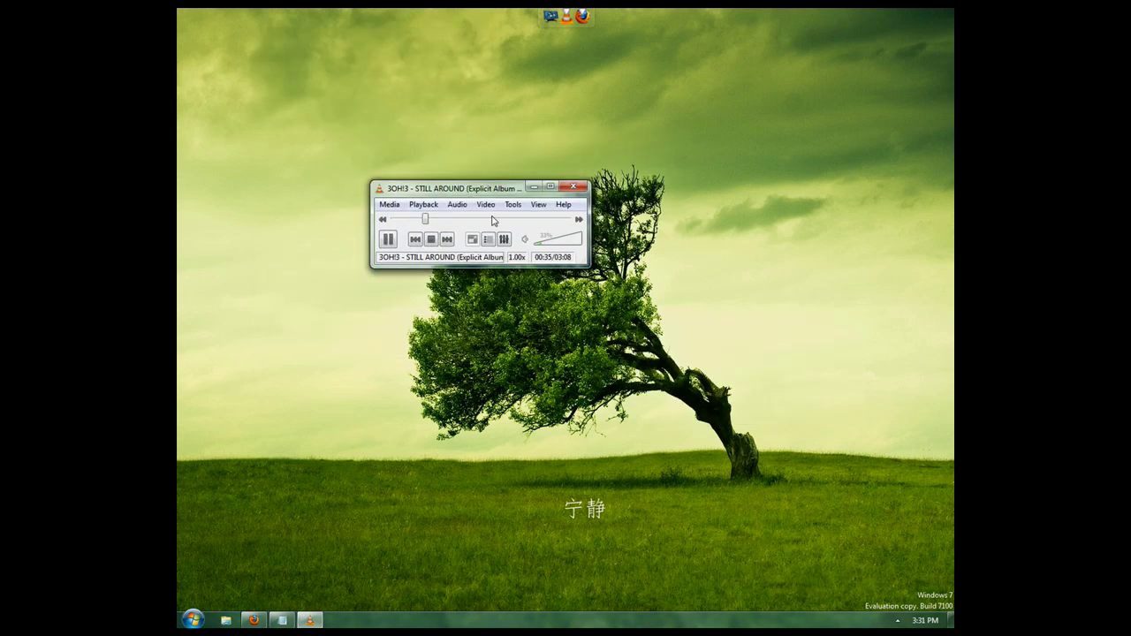
{"action": "left_click", "coordinate": [776, 409]}
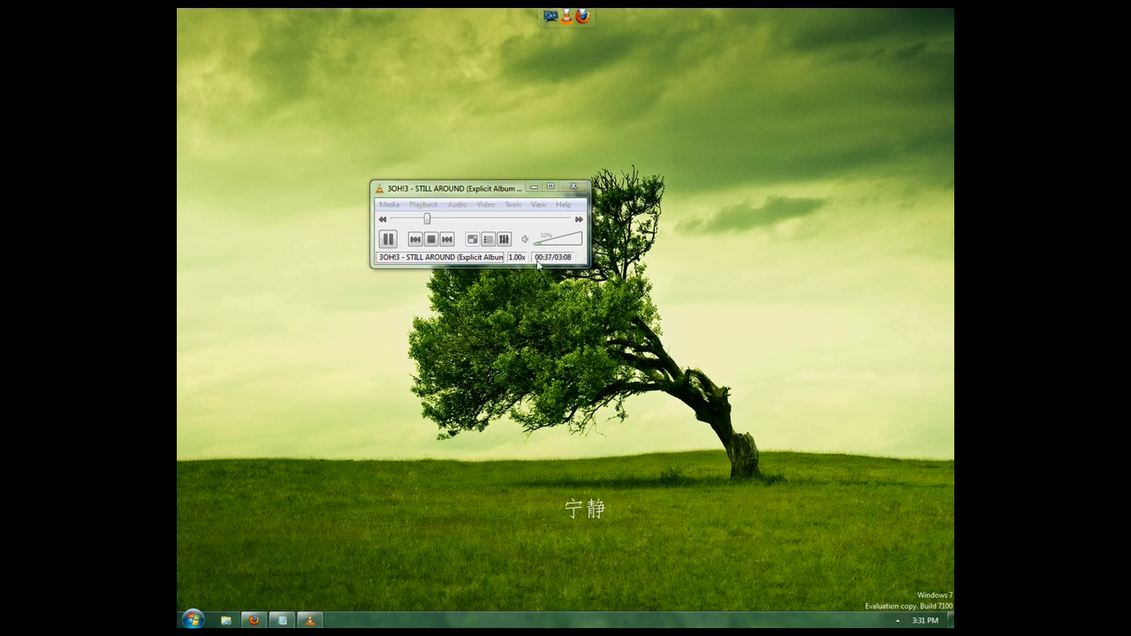
{"action": "left_click", "coordinate": [431, 239]}
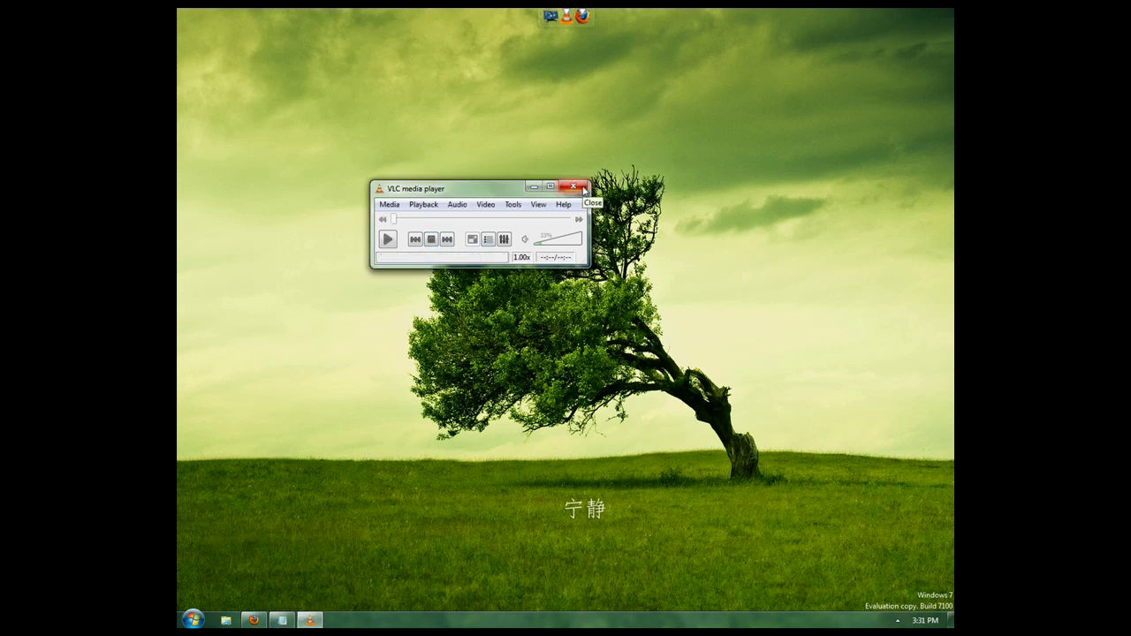
Step: Move VLC aside and restore the Notepad note listing the three reference URLs
{"action": "left_click_drag", "start_coordinate": [508, 190], "coordinate": [403, 128]}
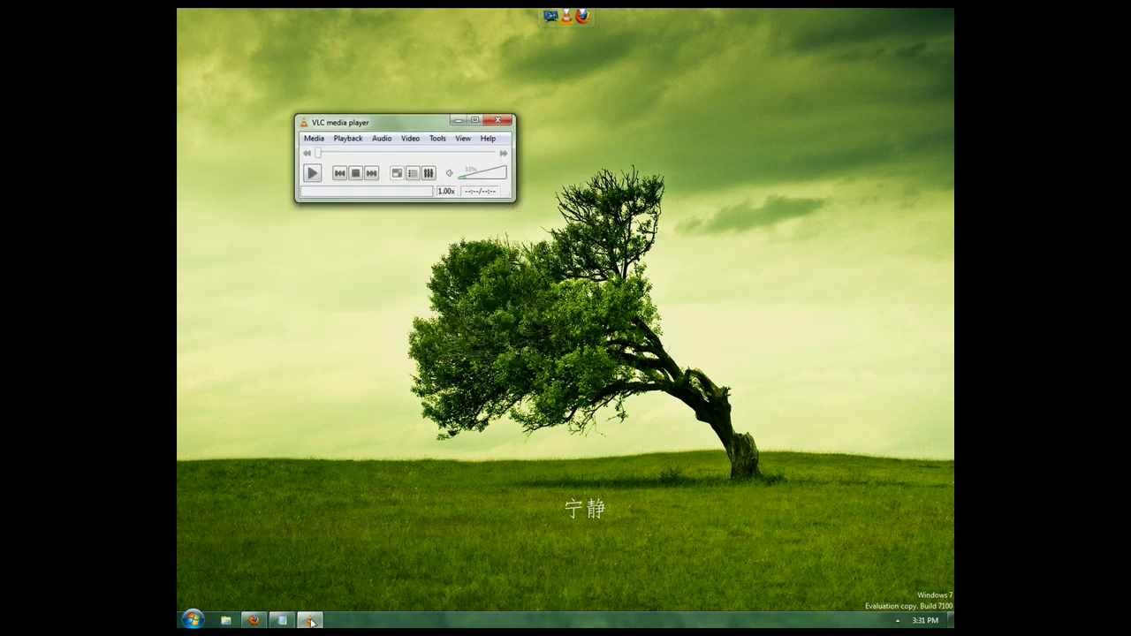
{"action": "left_click", "coordinate": [282, 621]}
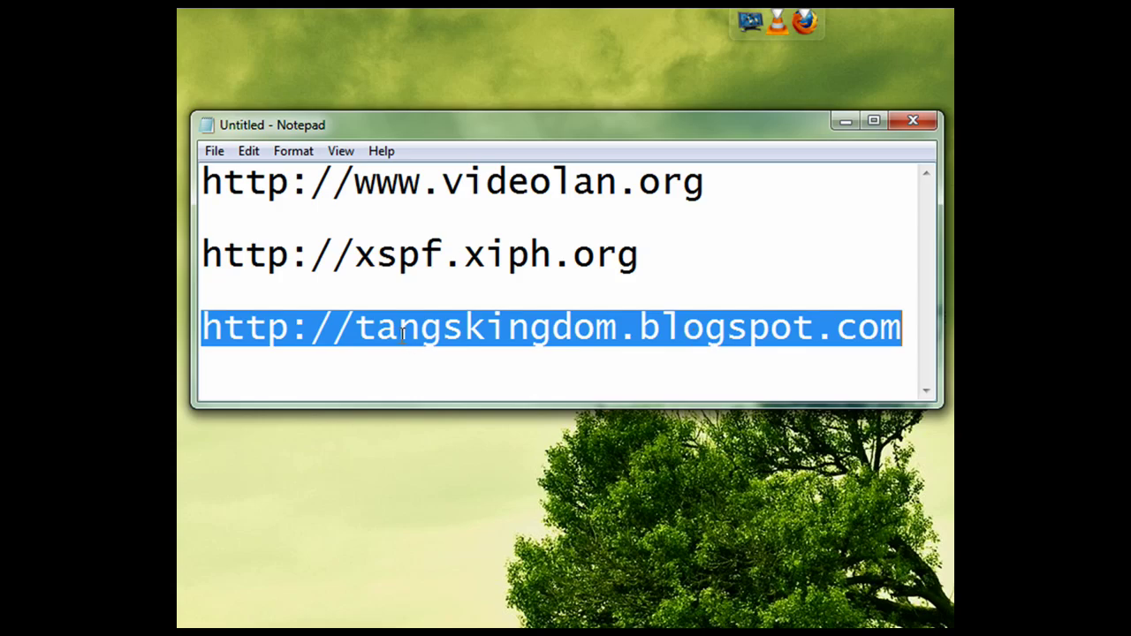
{"action": "left_click", "coordinate": [878, 267]}
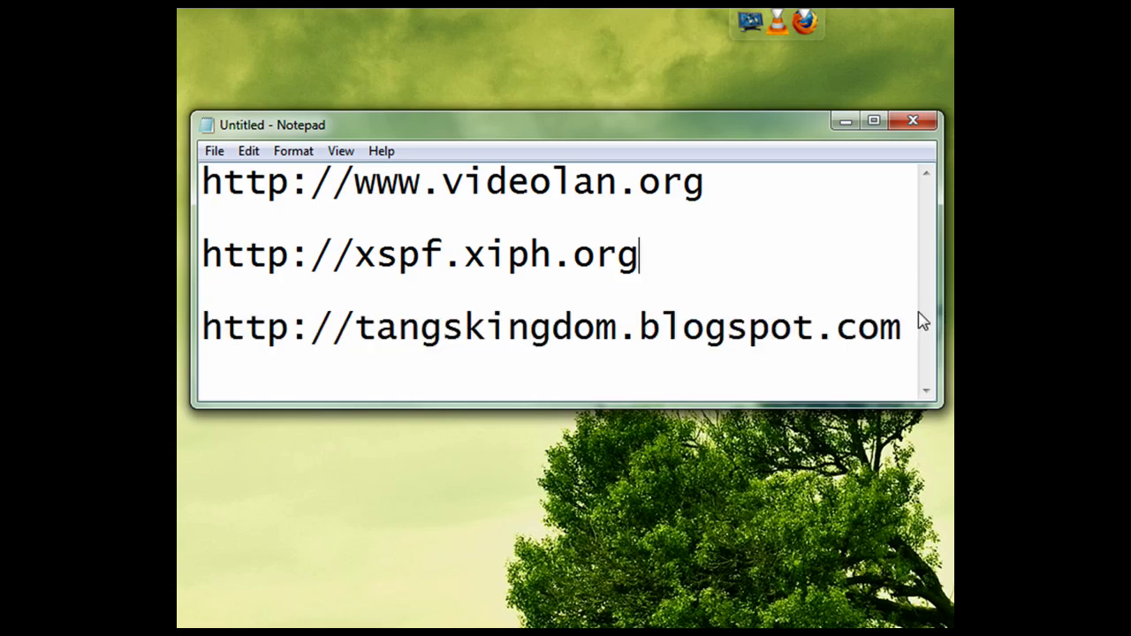